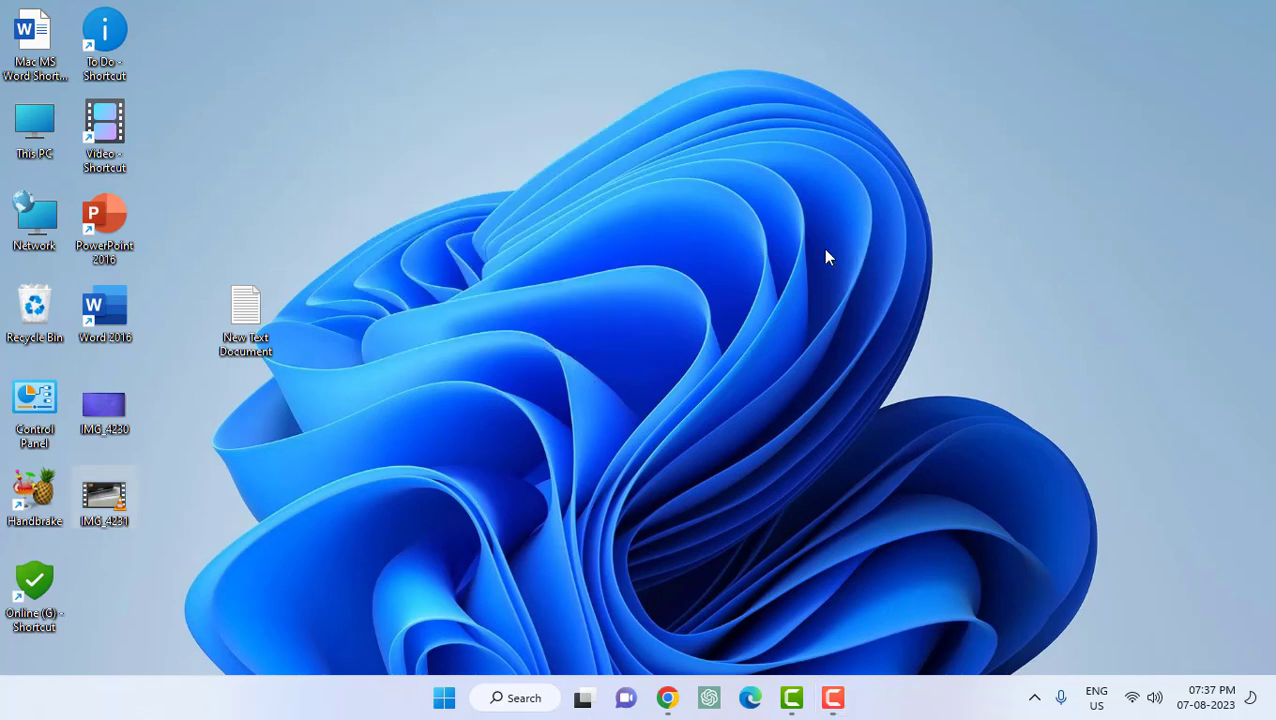
Open Command Prompt as administrator and run netsh wlan show drivers
key(super)
text(cm)
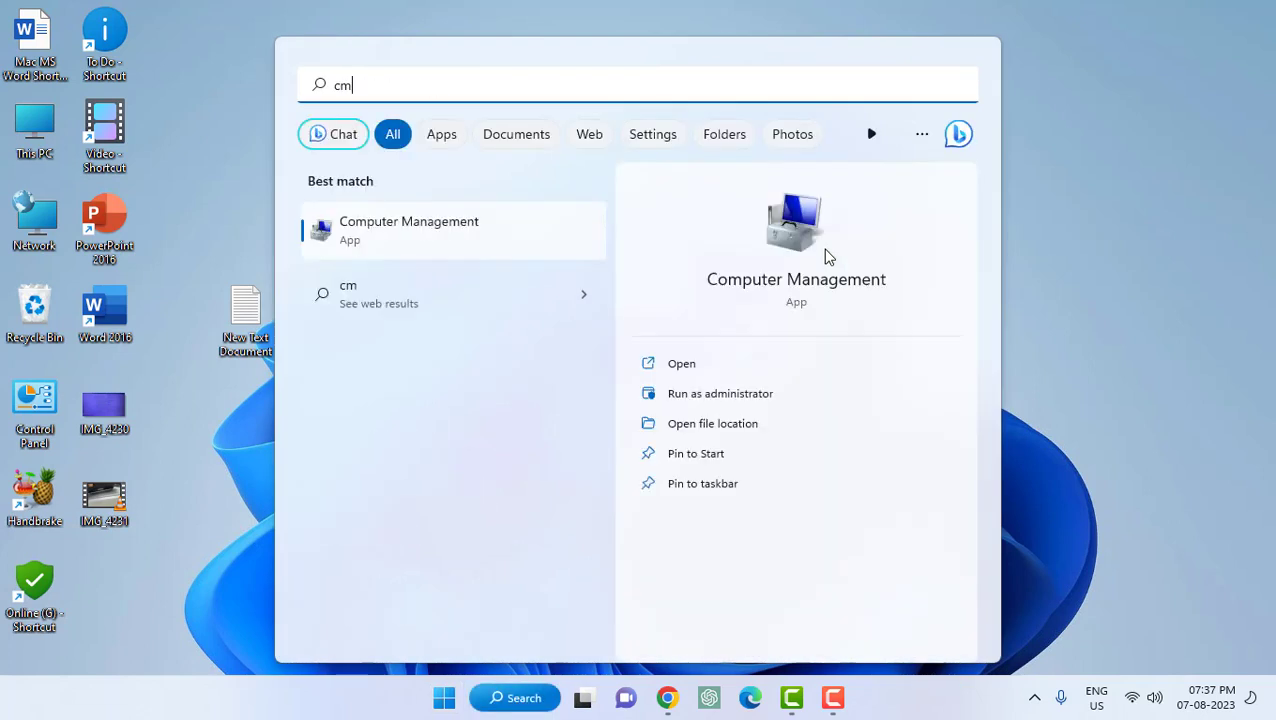
text(d)
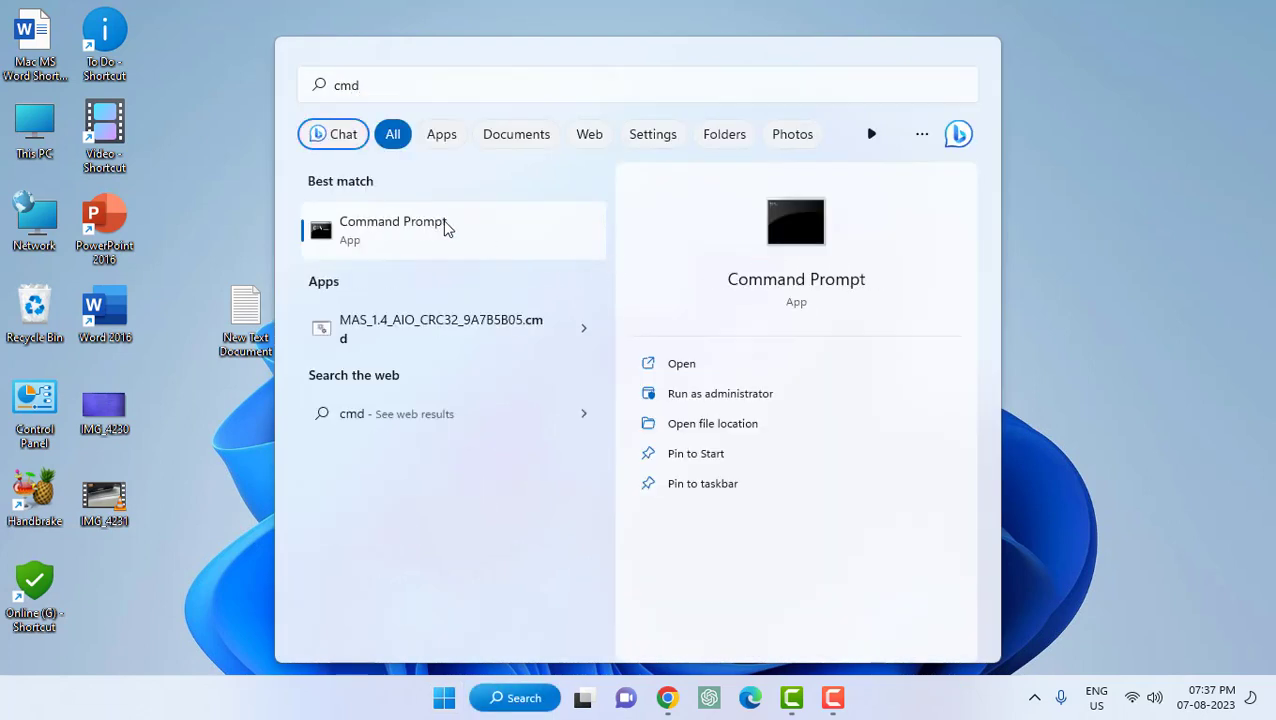
right_click(445, 228)
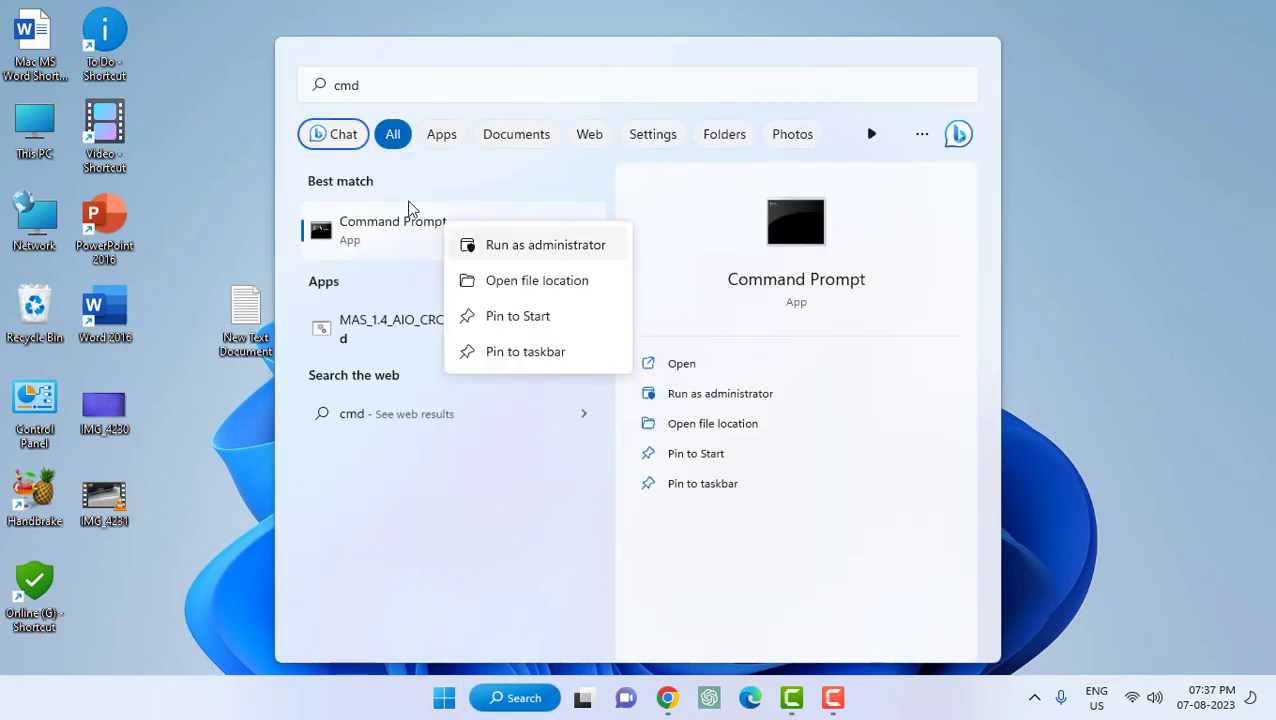
click(478, 244)
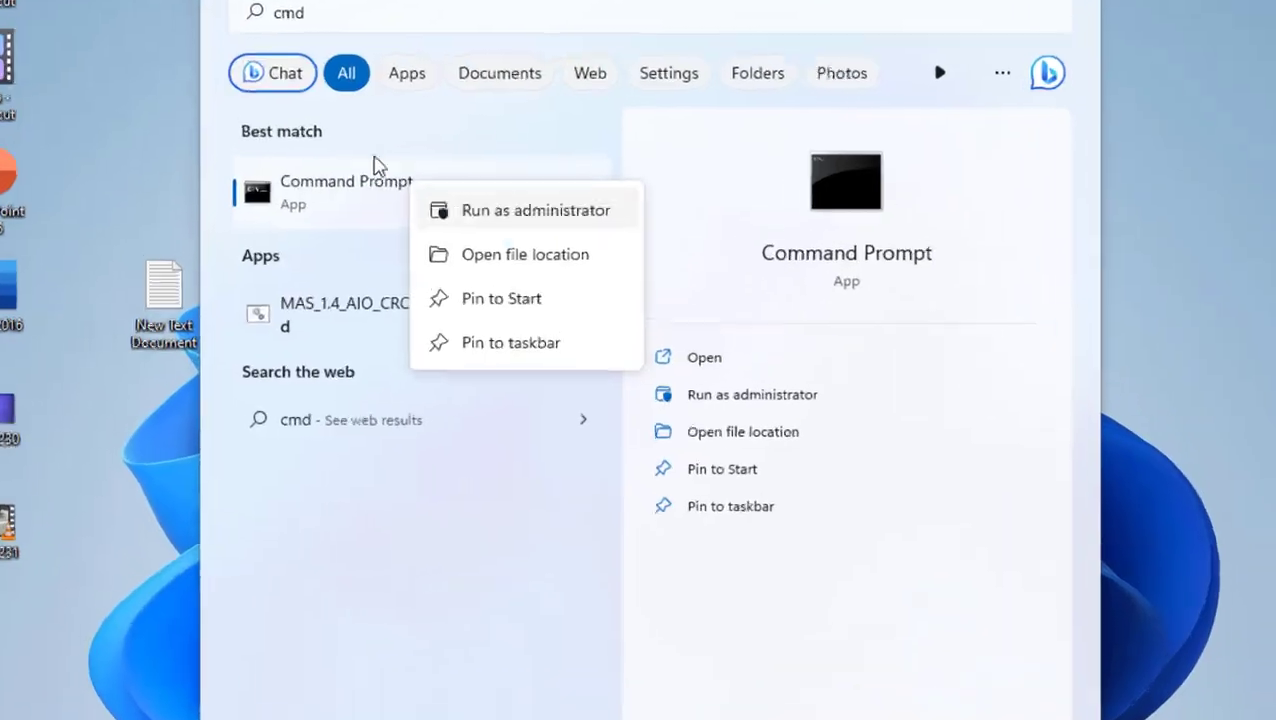
click(468, 210)
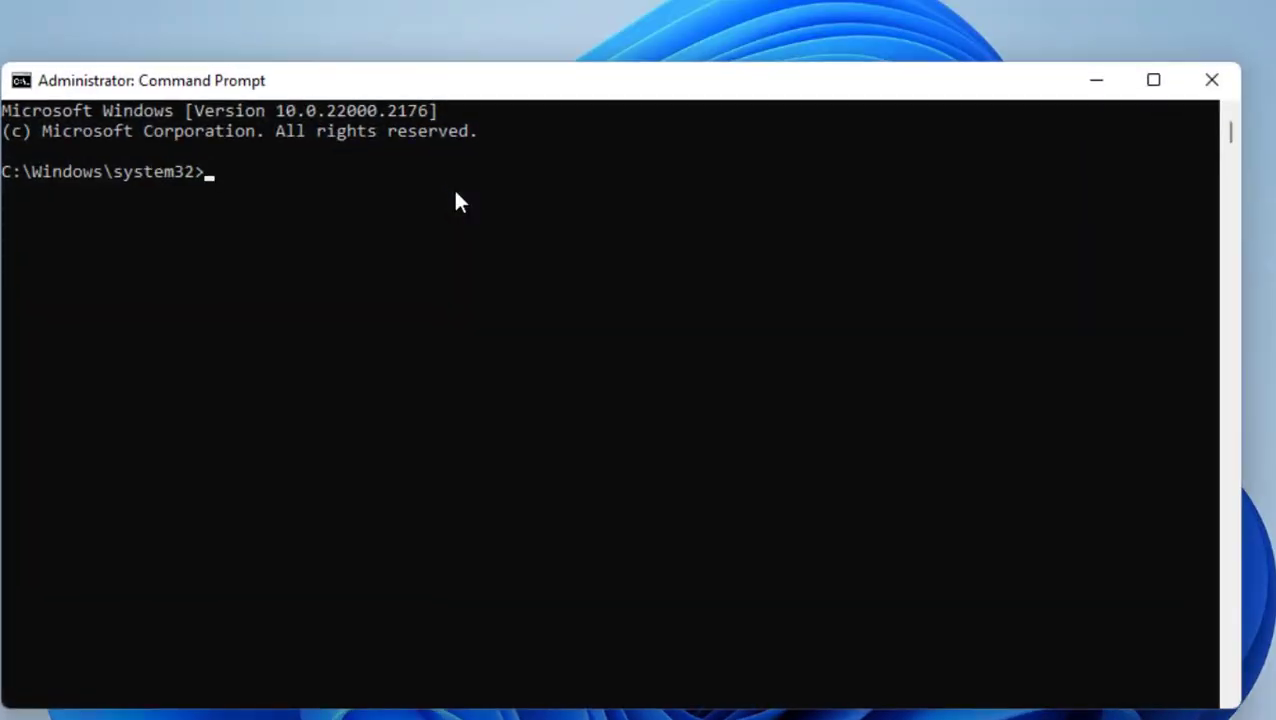
text(net)
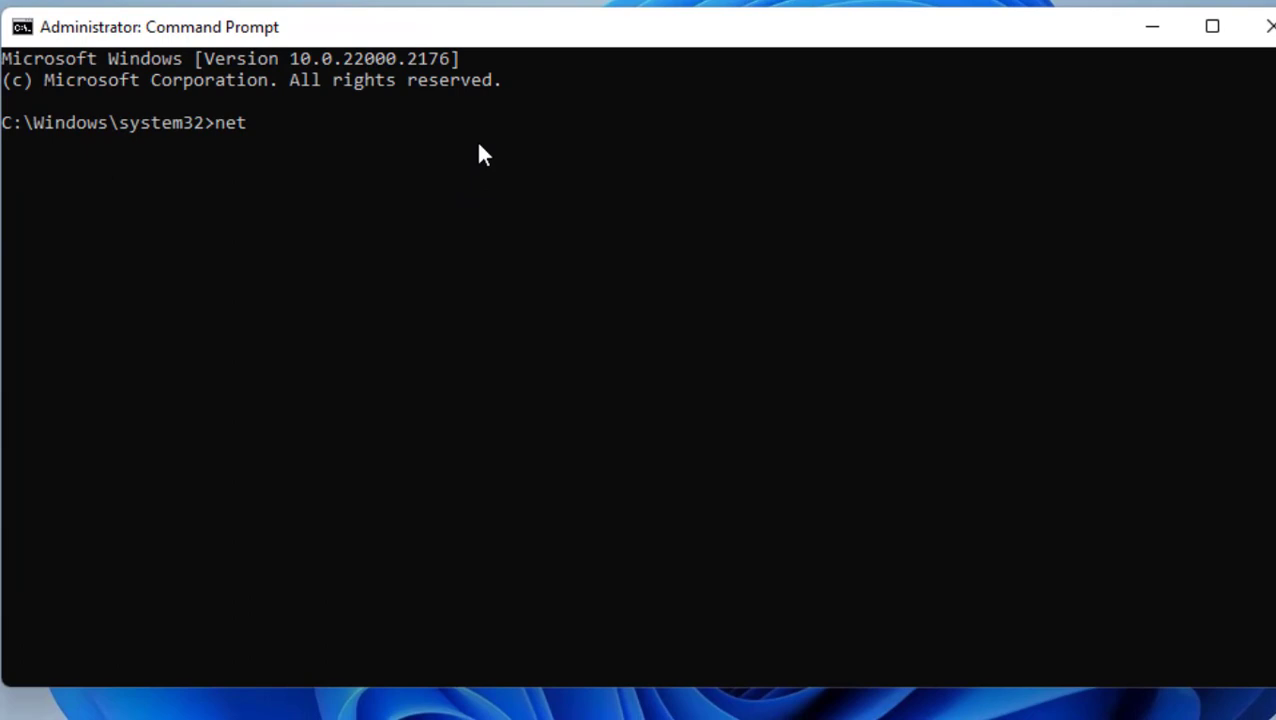
text(sh w)
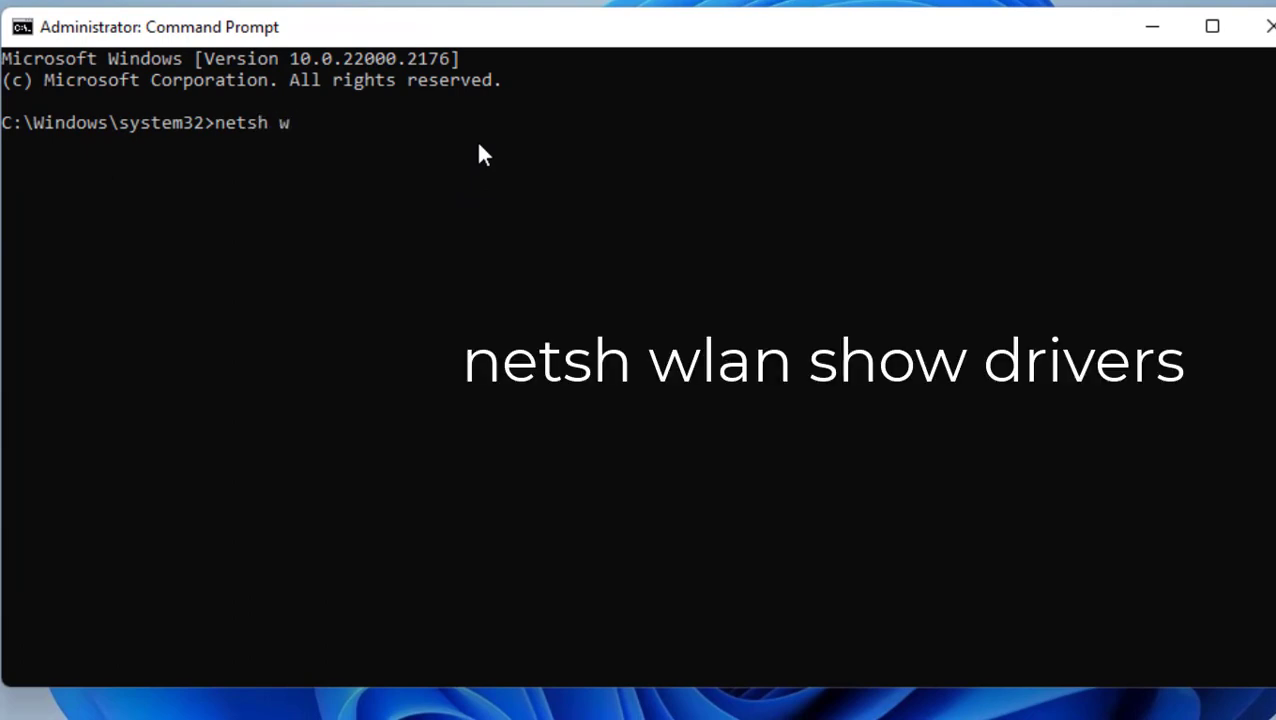
text(lan show )
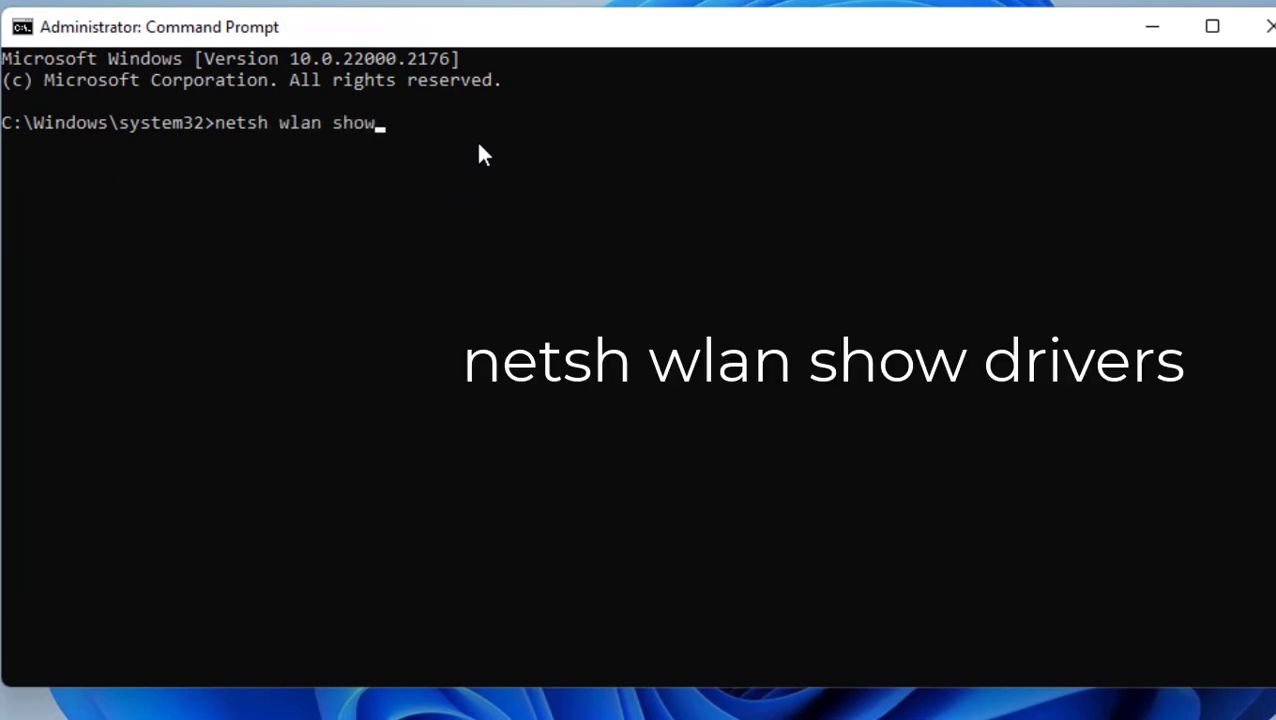
text(drivers)
key(Return)
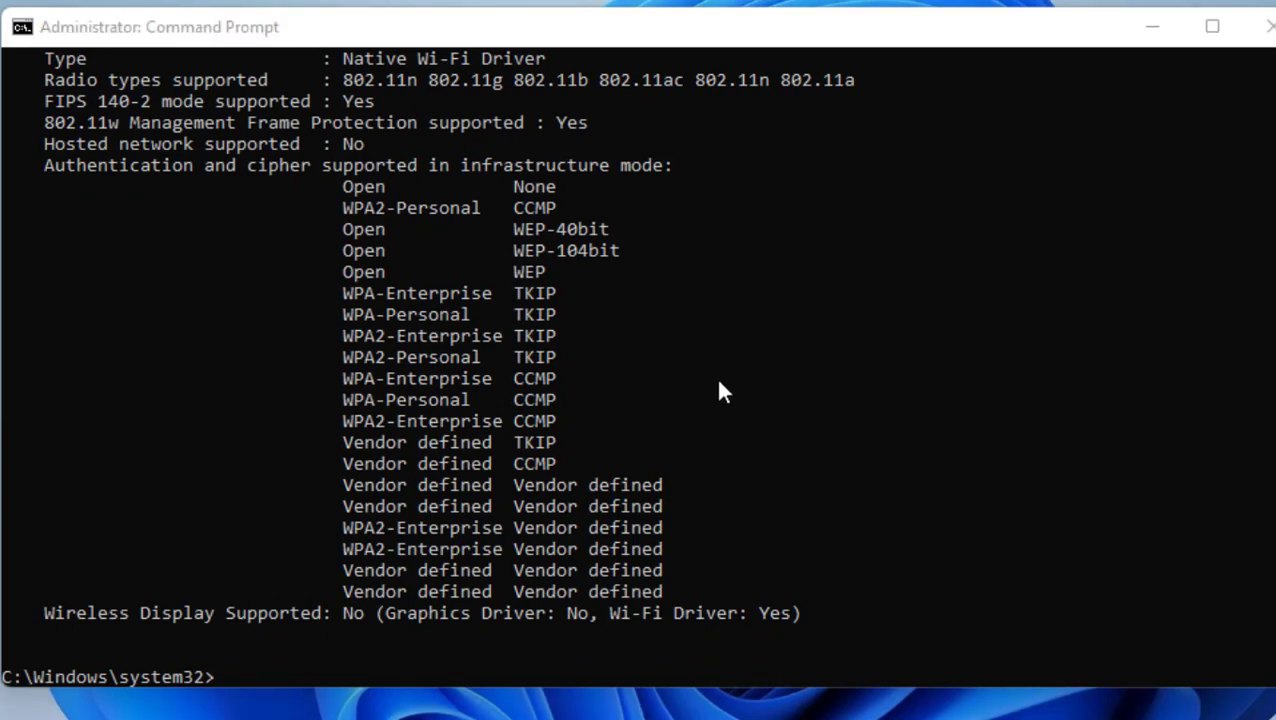
Check Radio types supported for the 802.11ac and 802.11a entries, then close Command Prompt
scroll(362, 236, up, 1)
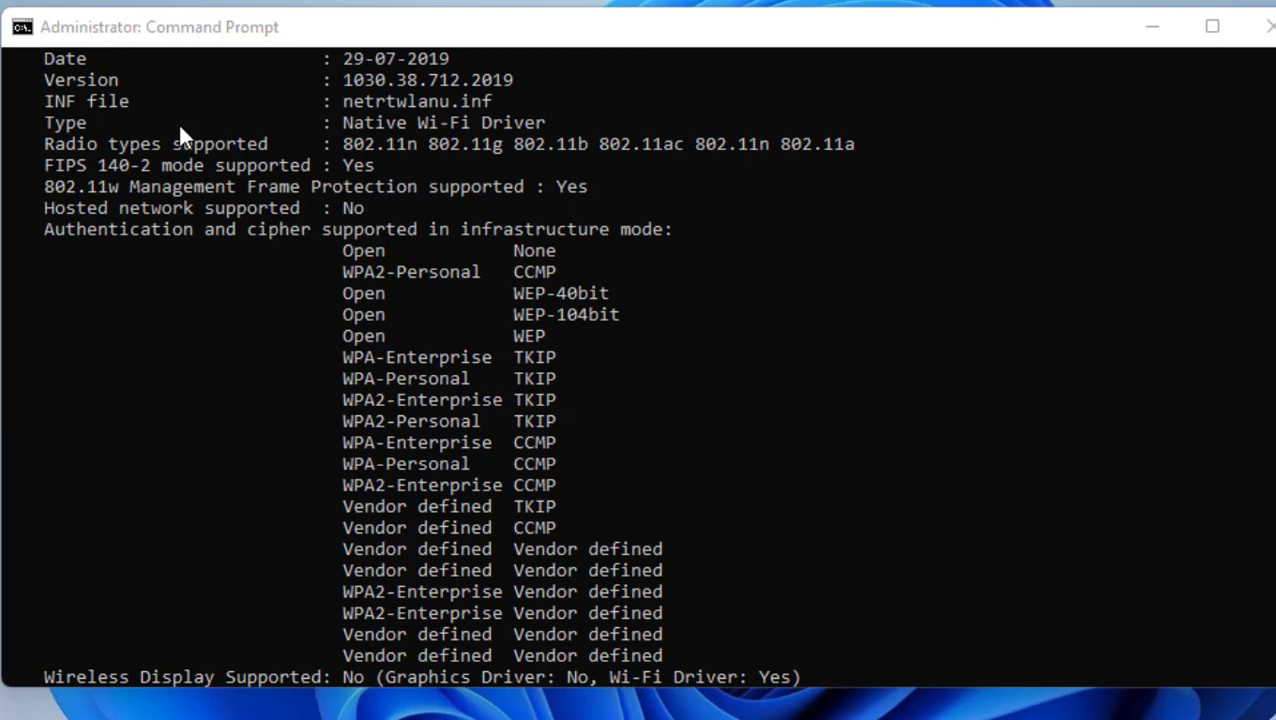
scroll(163, 160, up, 2)
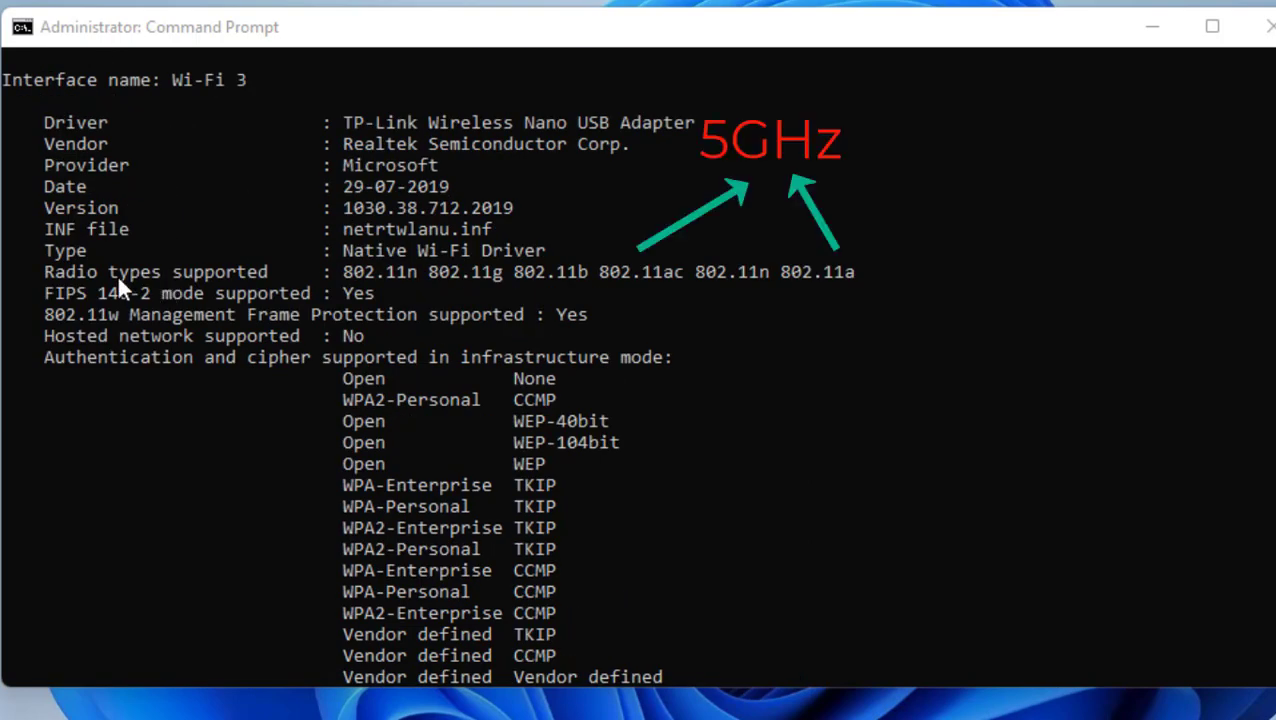
drag(44, 272, 322, 278)
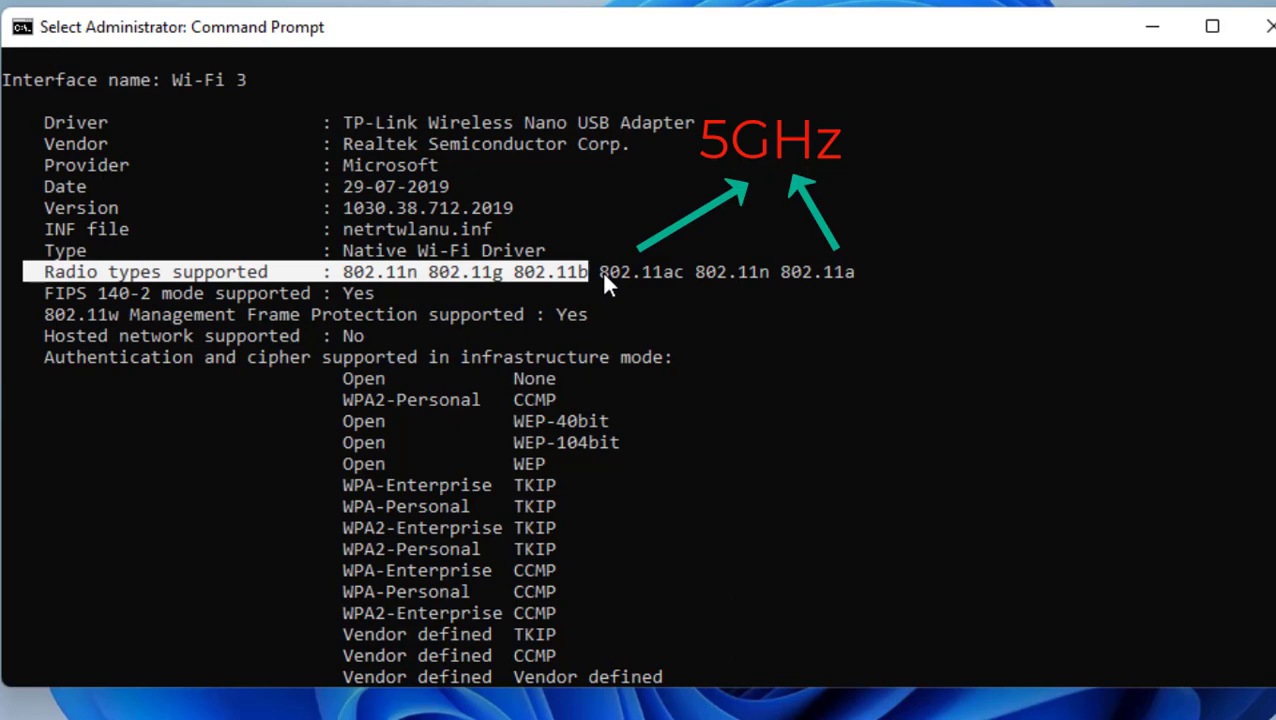
drag(600, 276, 677, 278)
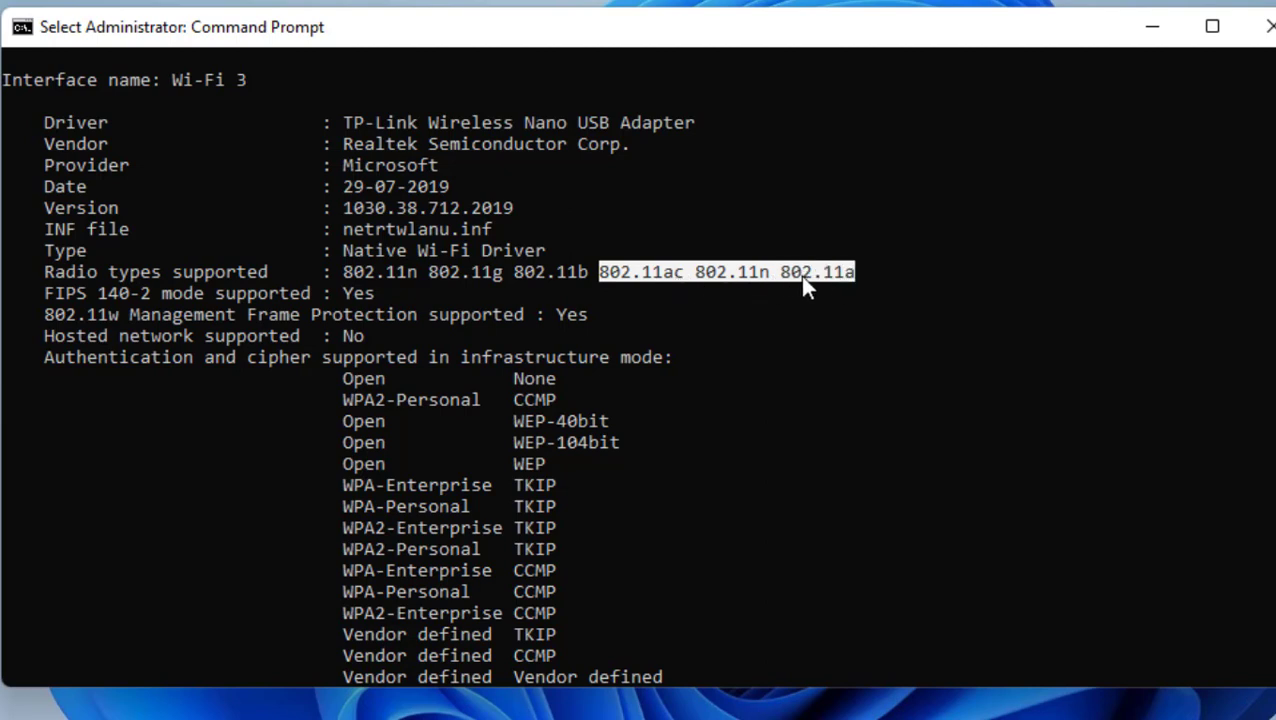
click(804, 210)
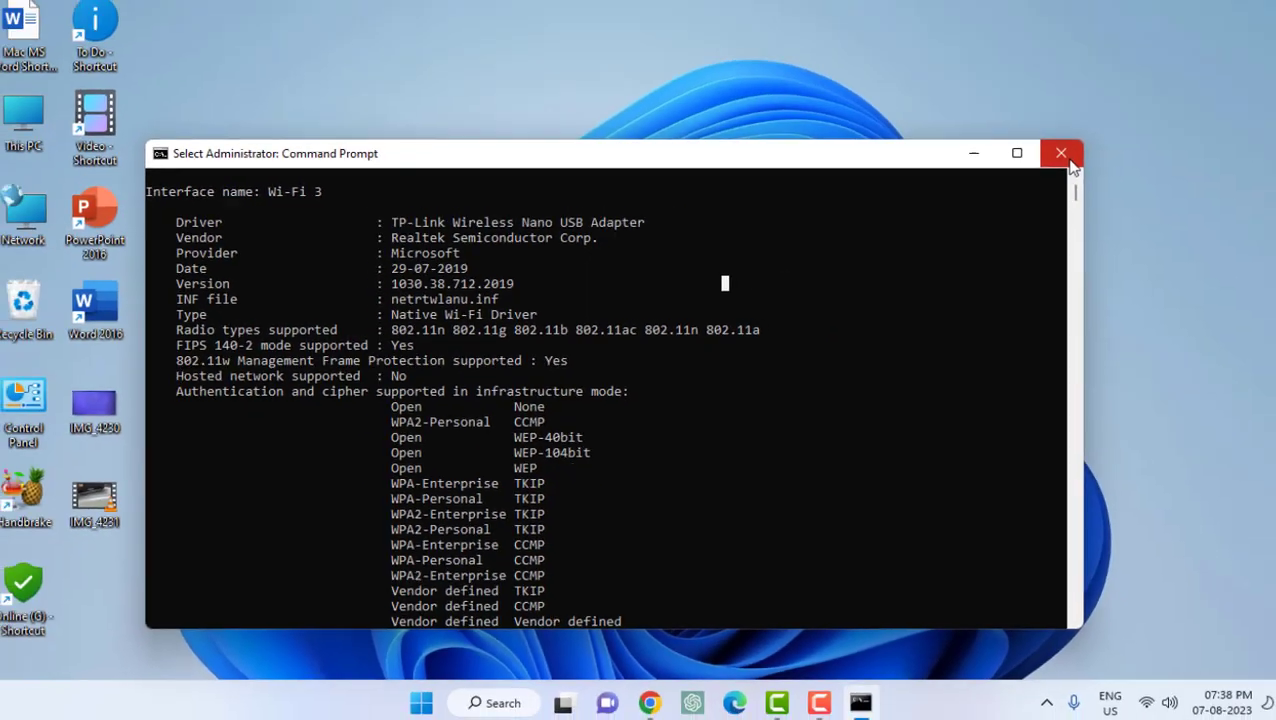
click(1268, 27)
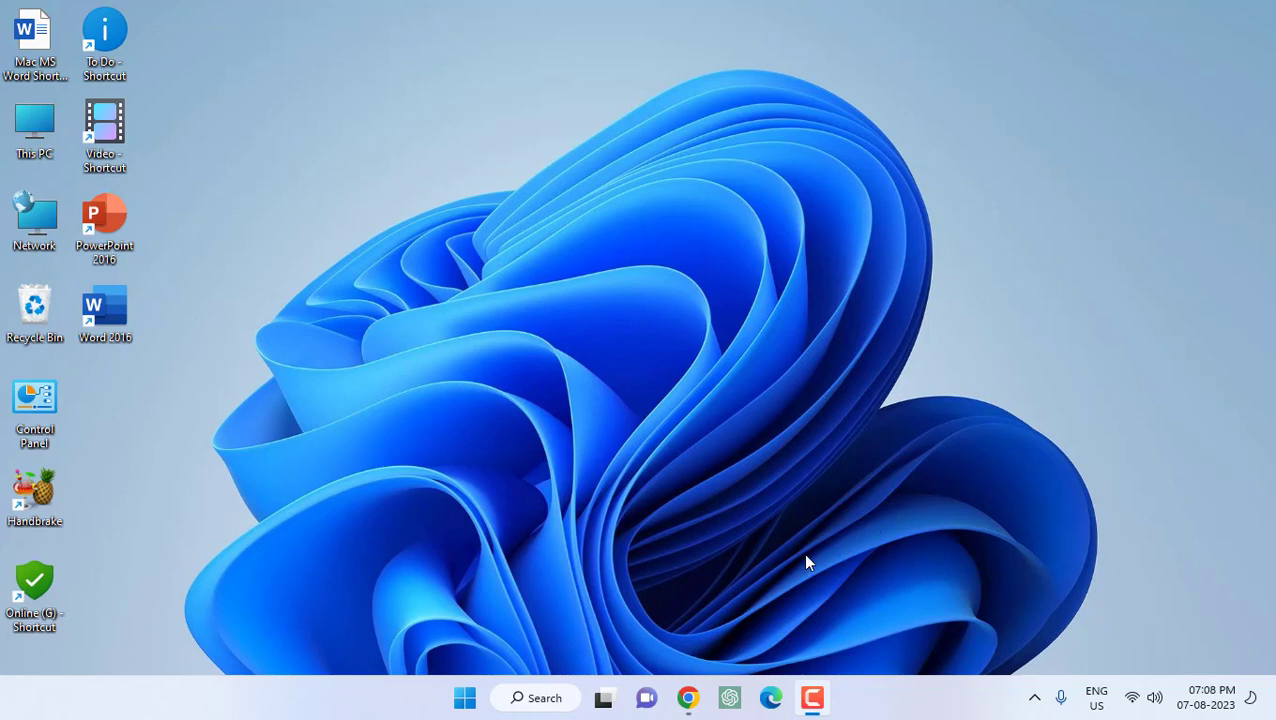
Launch Chrome and load the router admin page at 192.168.0.1
click(688, 699)
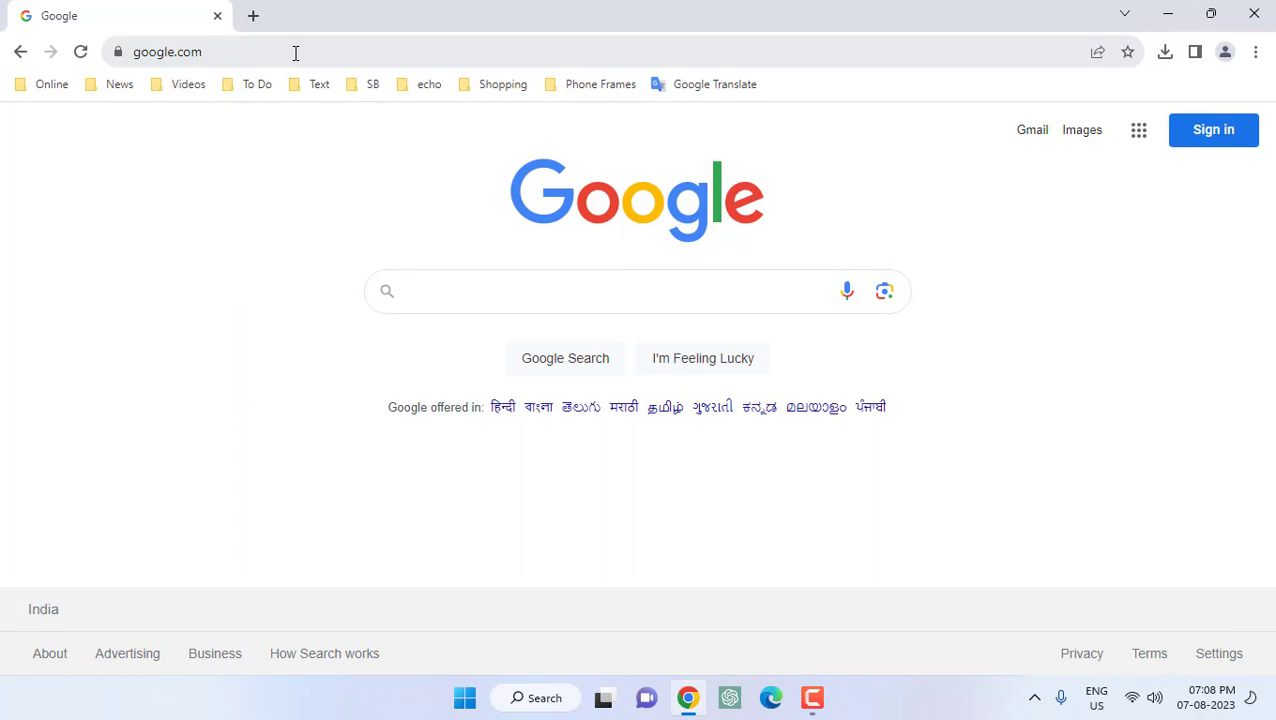
click(295, 53)
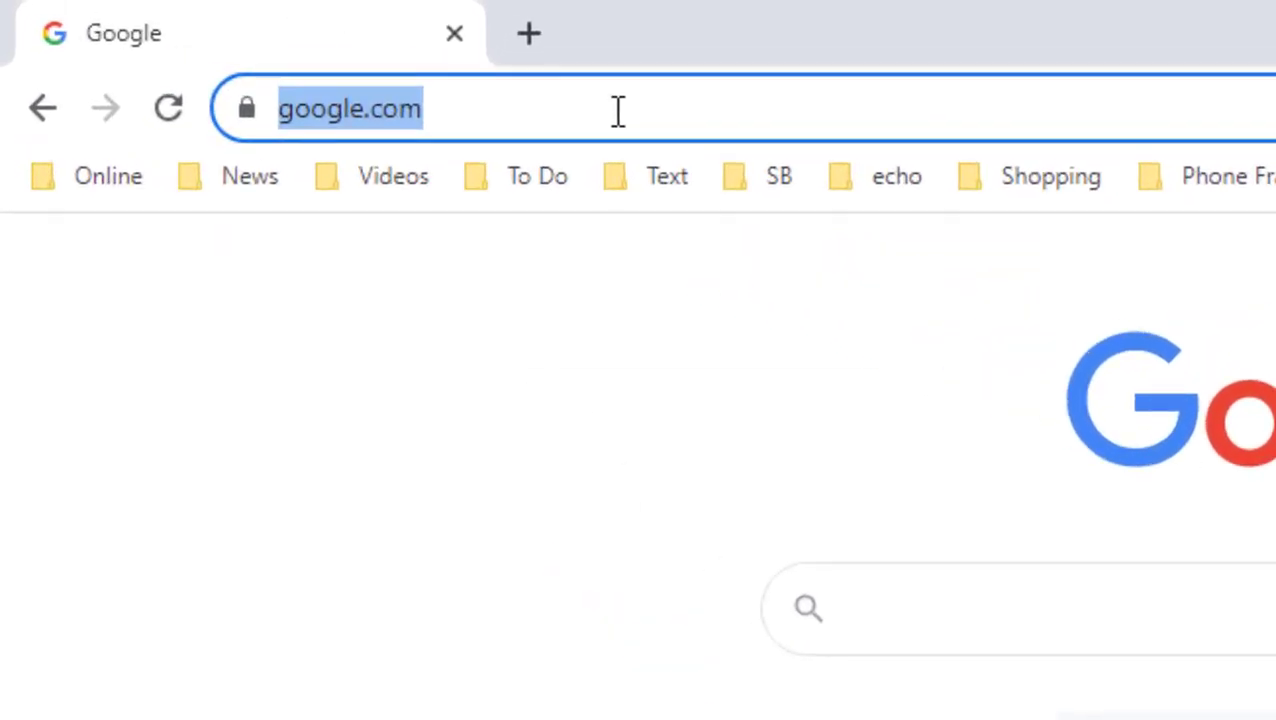
text(192.168.0)
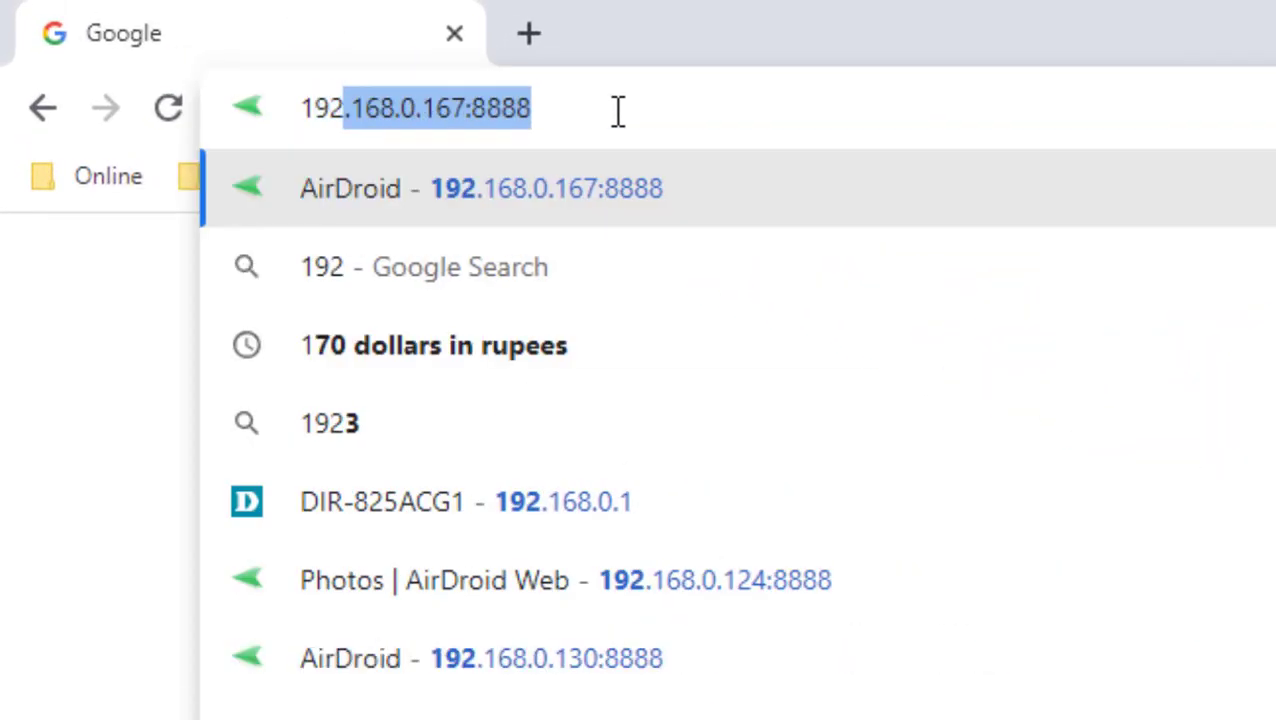
text(.1)
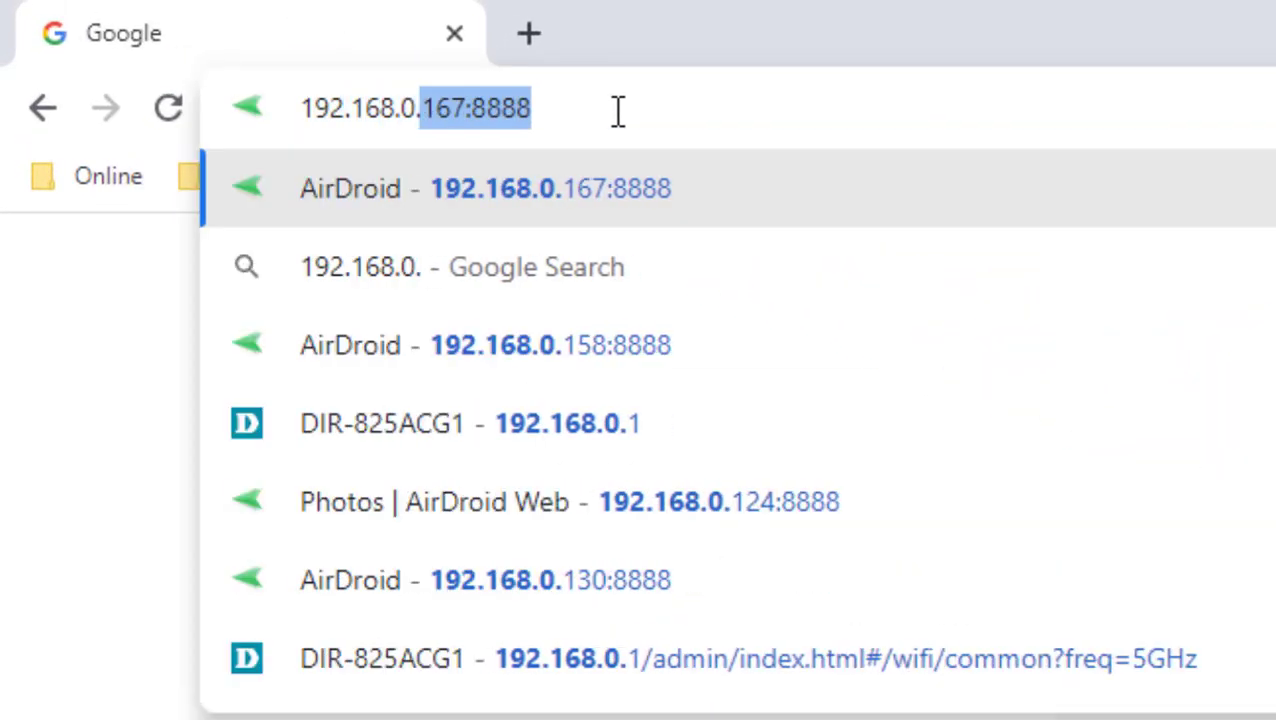
key(Delete)
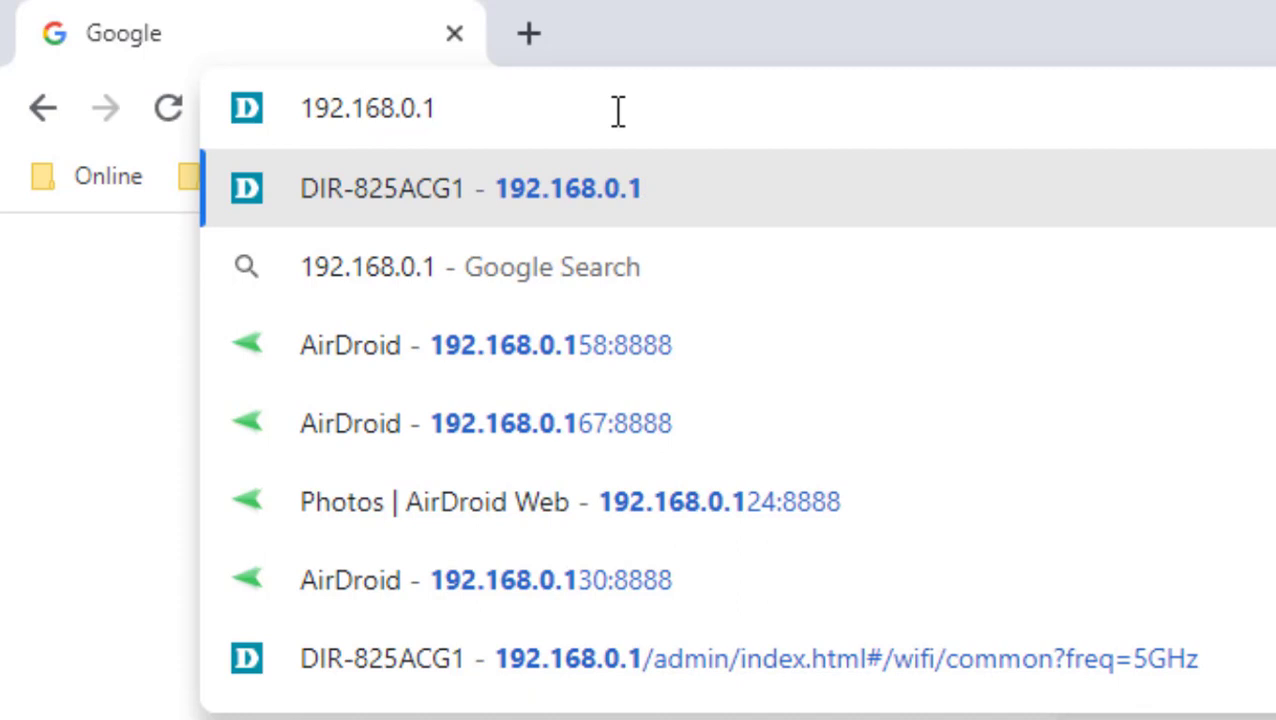
key(Return)
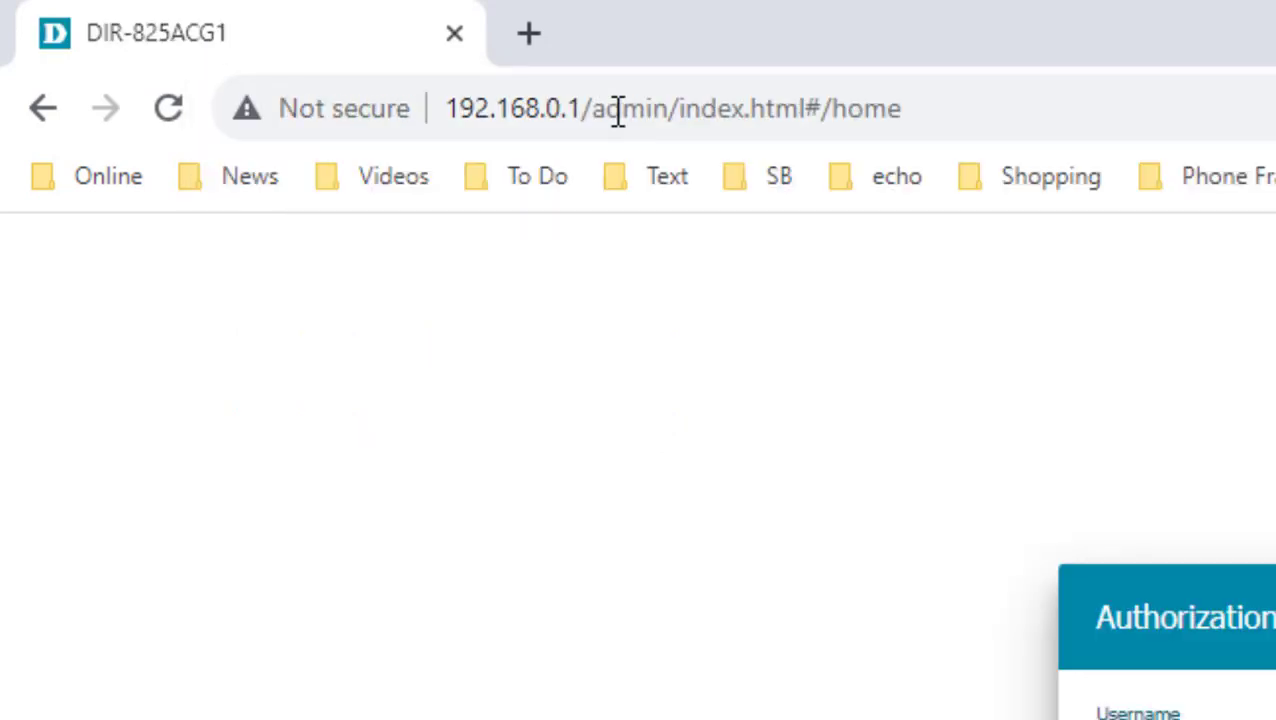
Log in to the router with the admin username and its password
text(admin)
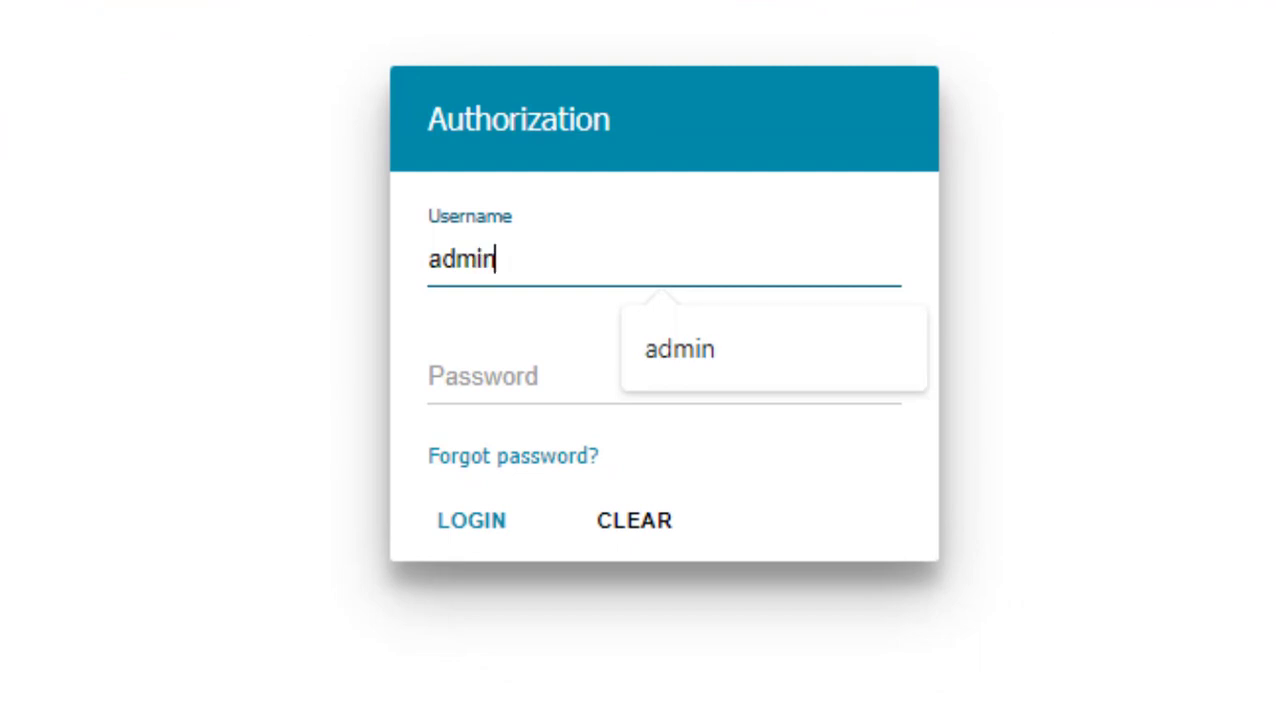
key(Escape)
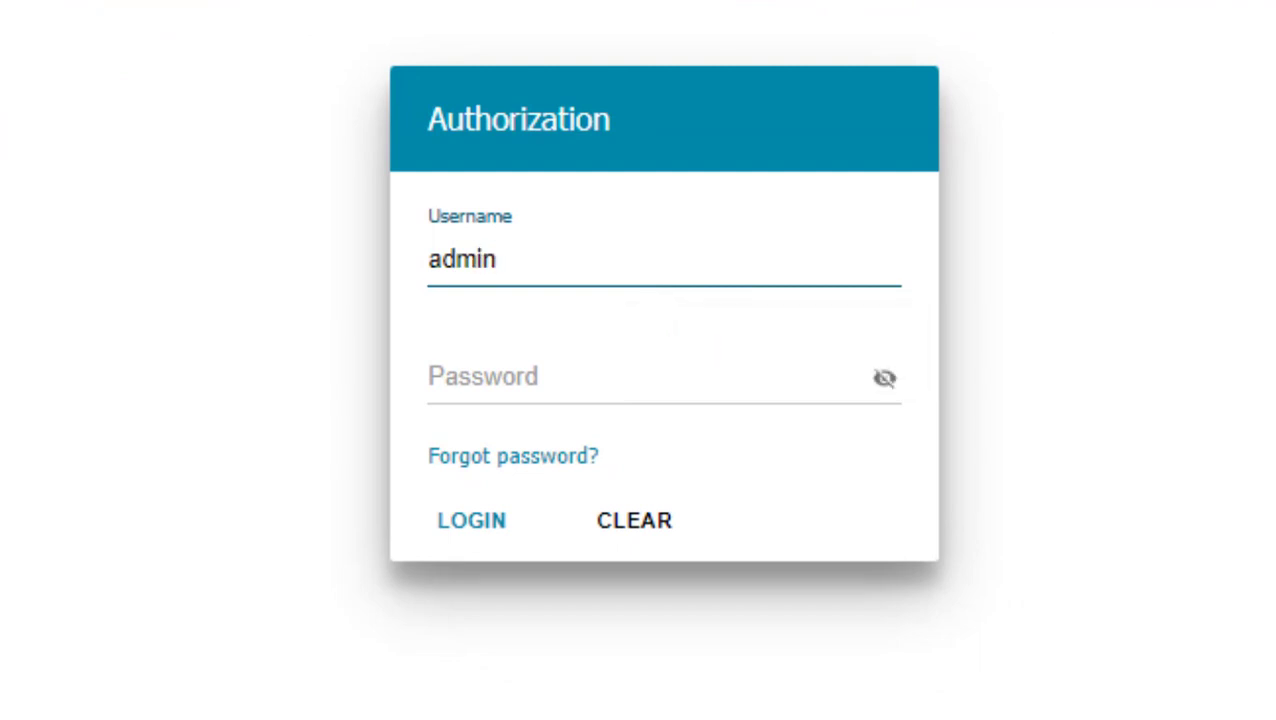
click(571, 390)
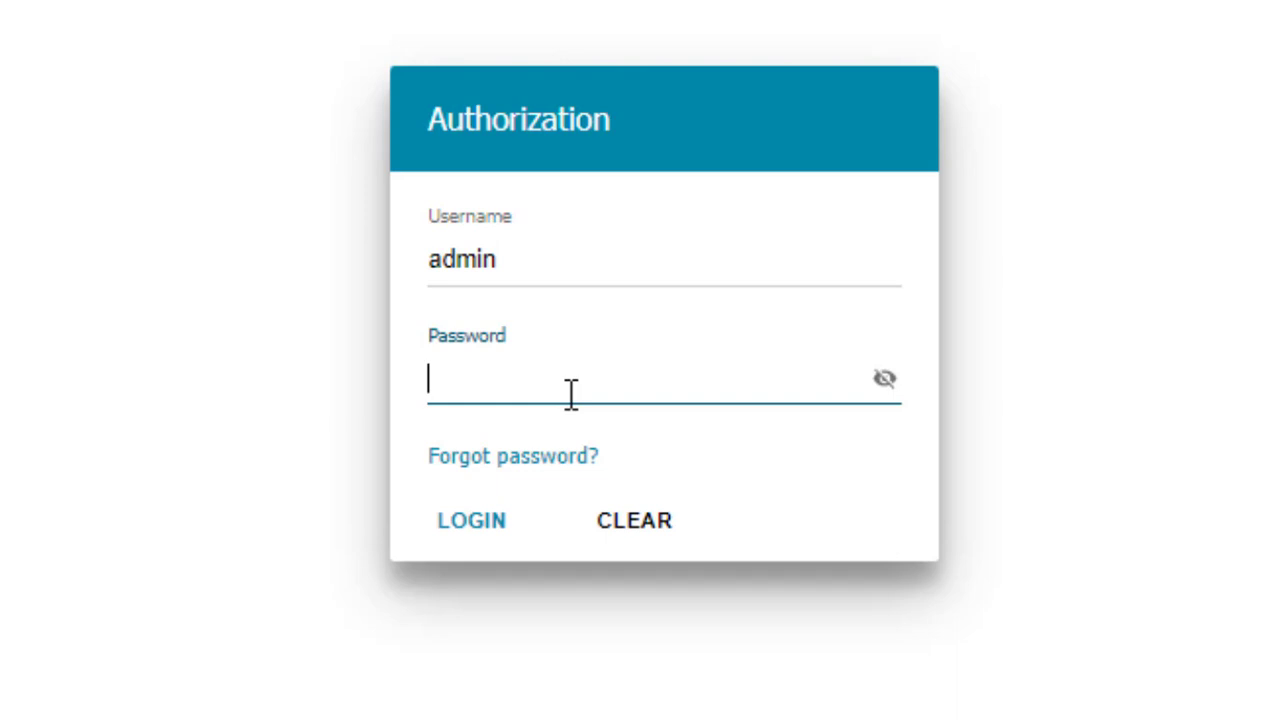
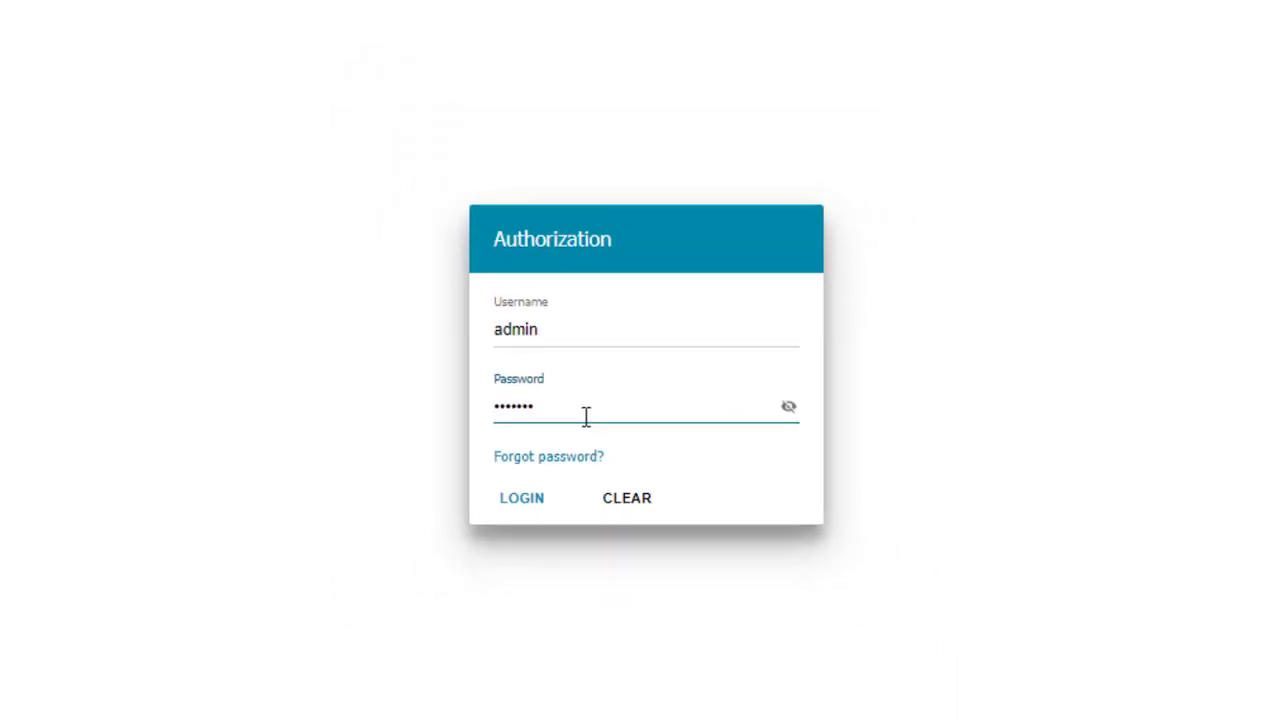
key(Return)
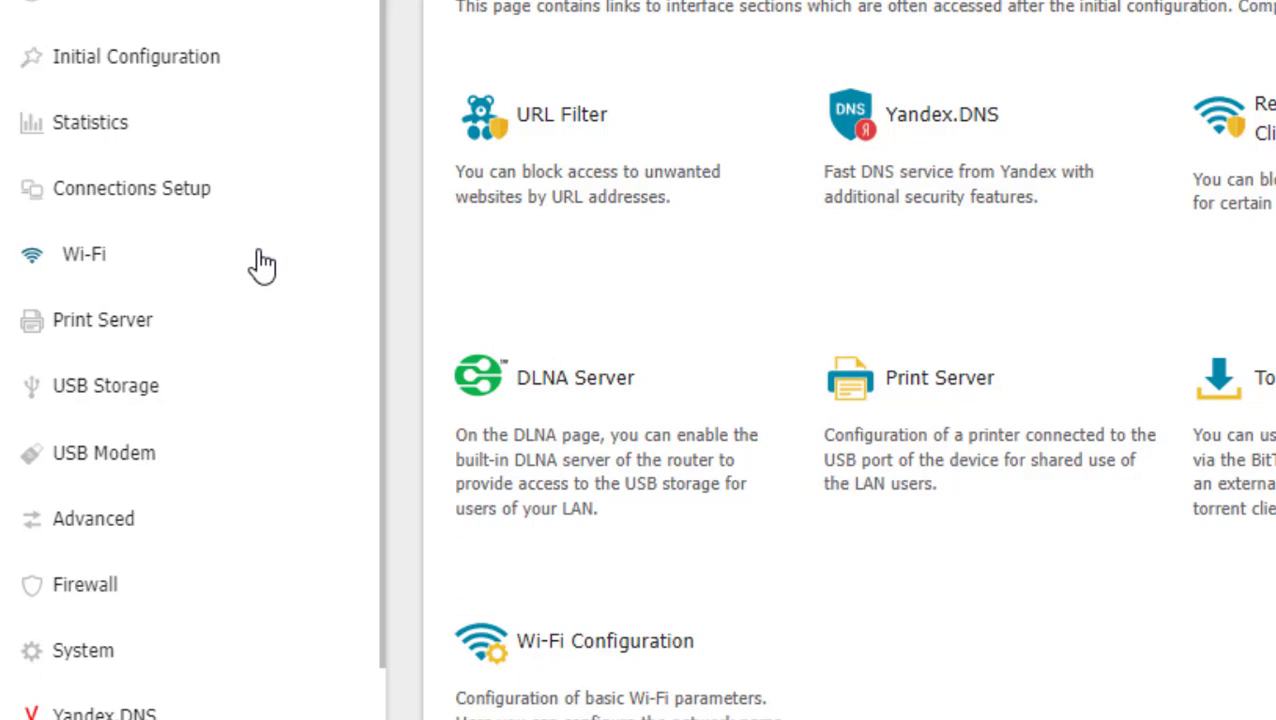
Open Wi-Fi > Basic Settings to show the 2.4 GHz Office 2.4 network
click(101, 267)
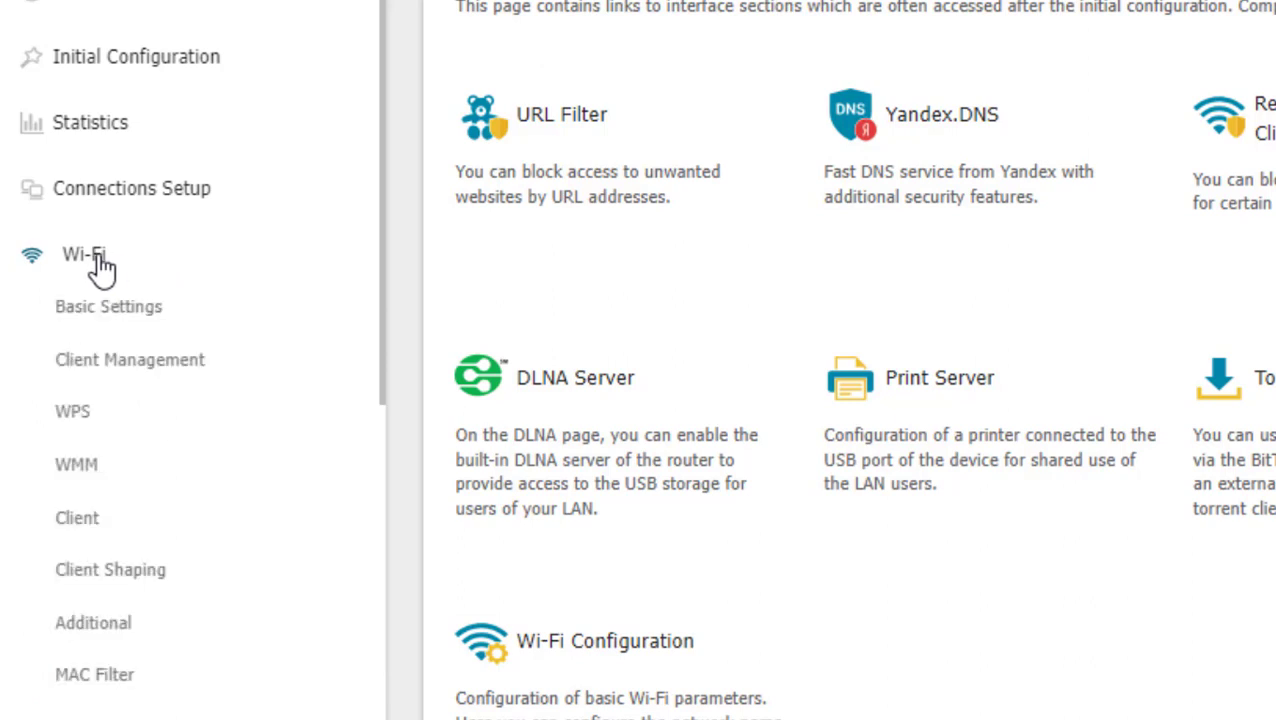
click(143, 318)
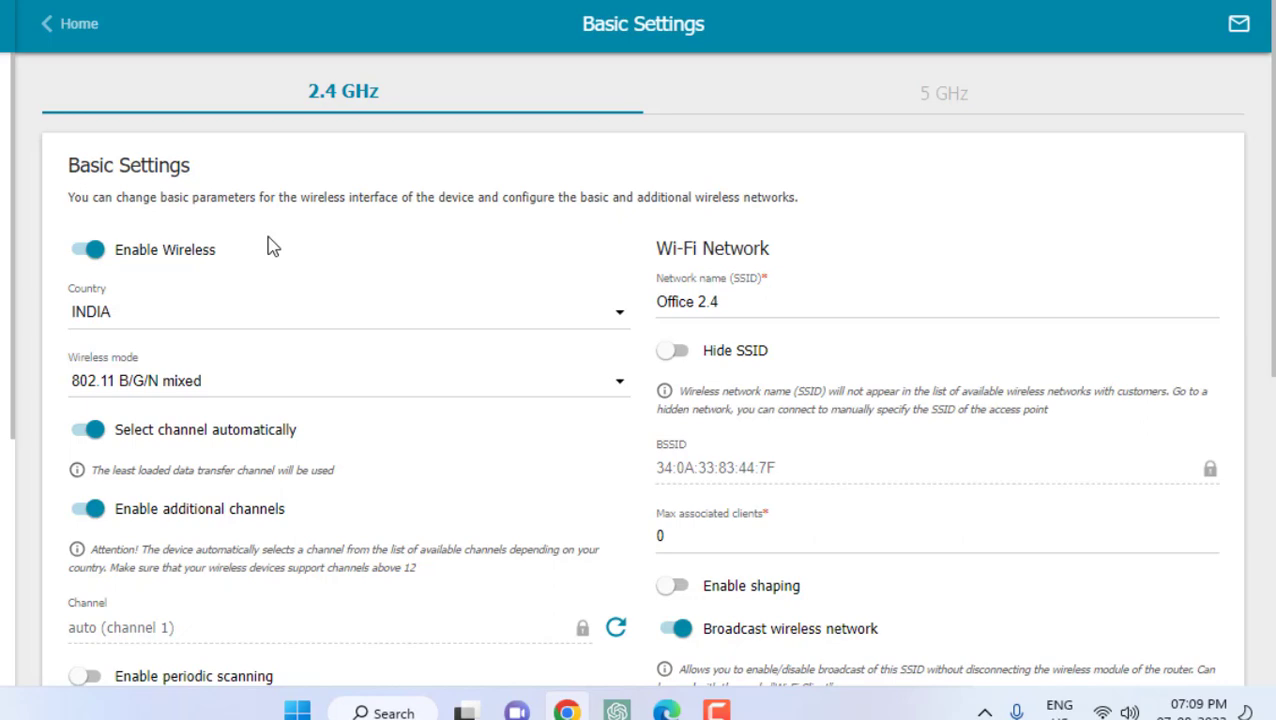
scroll(270, 245, down, 5)
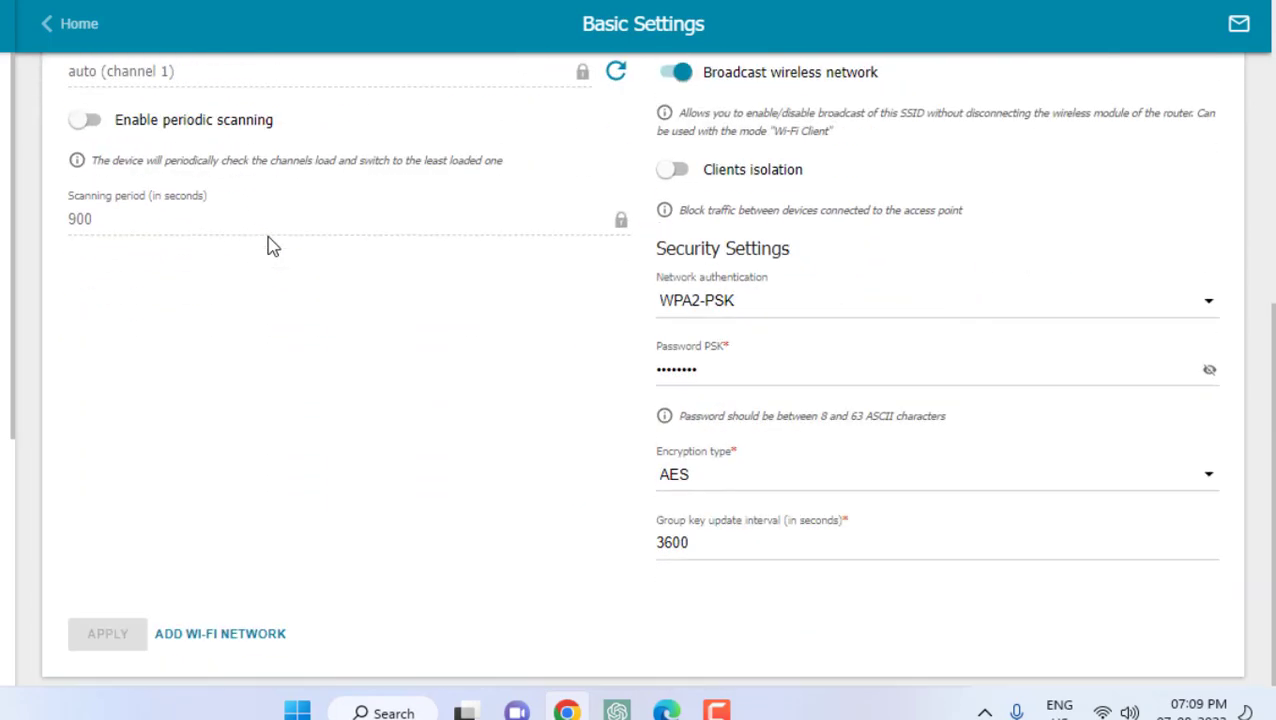
scroll(270, 355, up, 5)
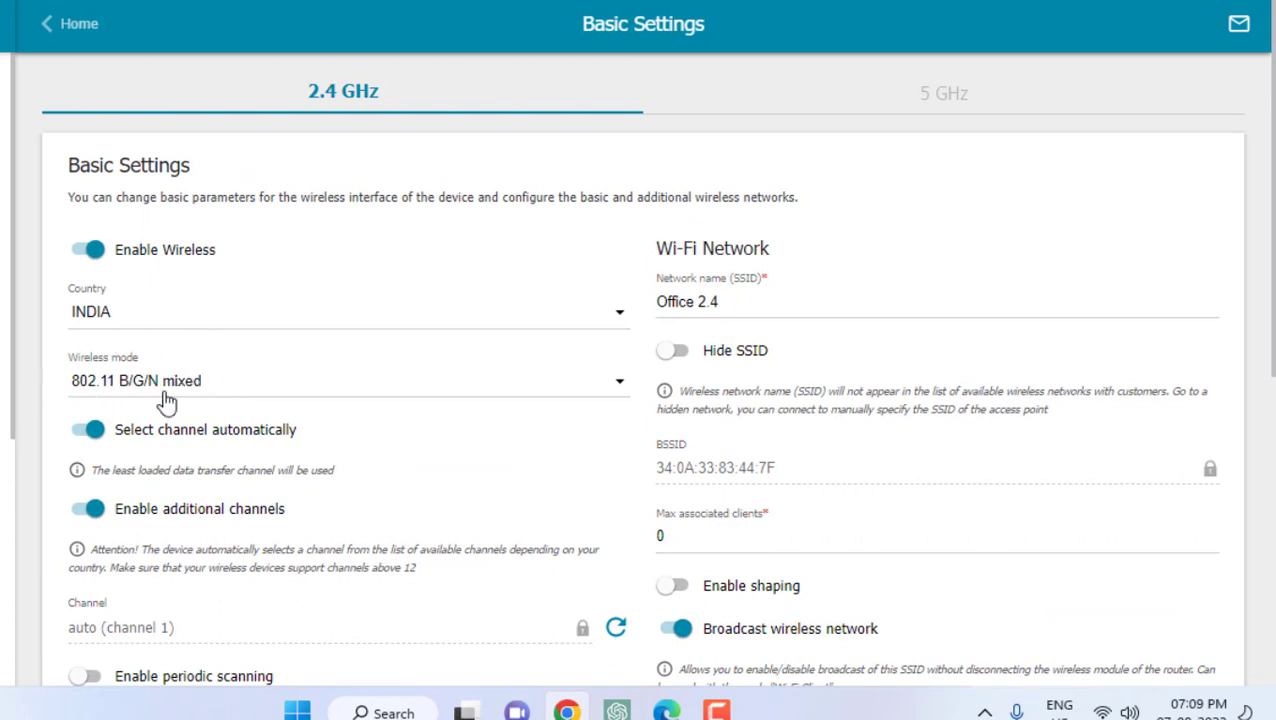
scroll(300, 388, down, 2)
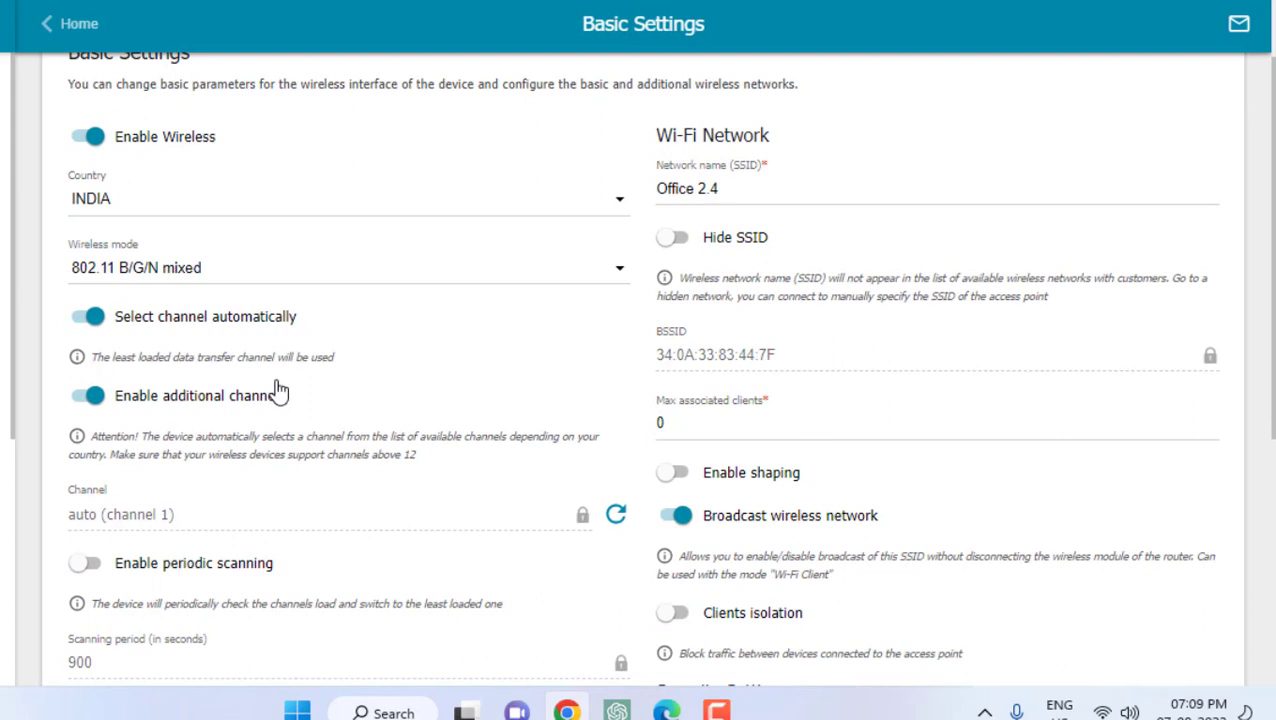
scroll(260, 390, down, 3)
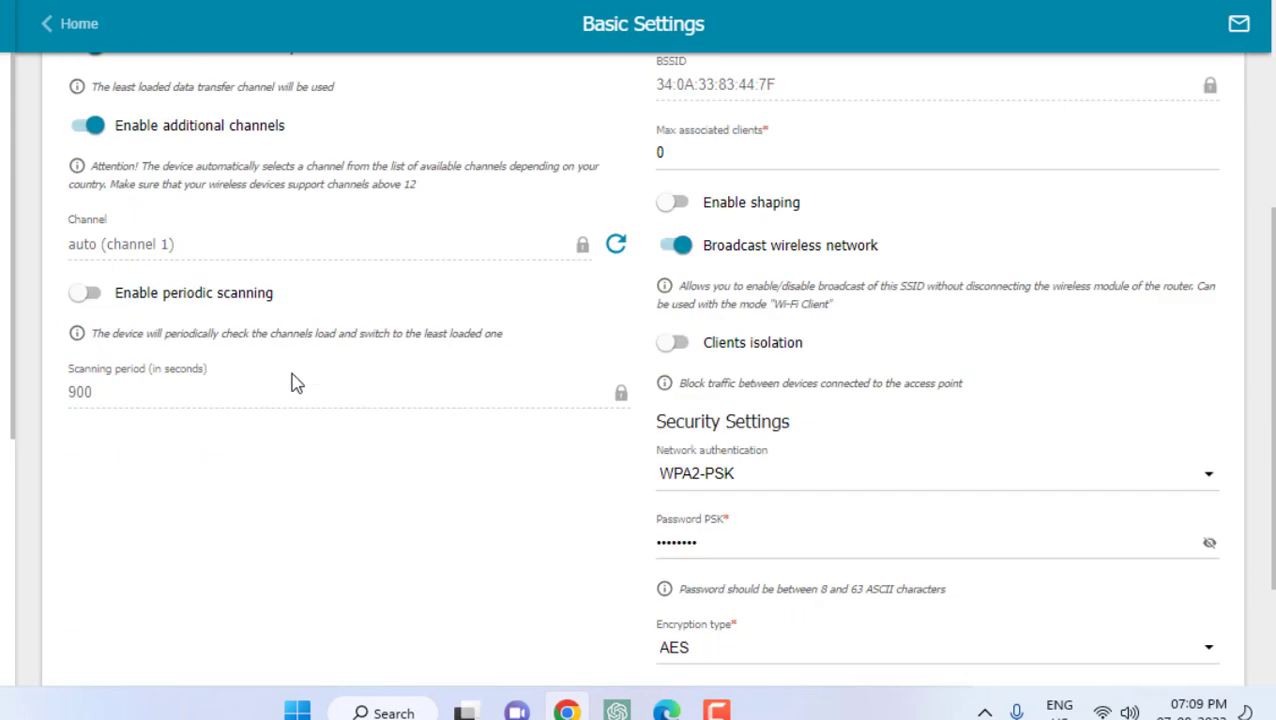
scroll(232, 240, down, 1)
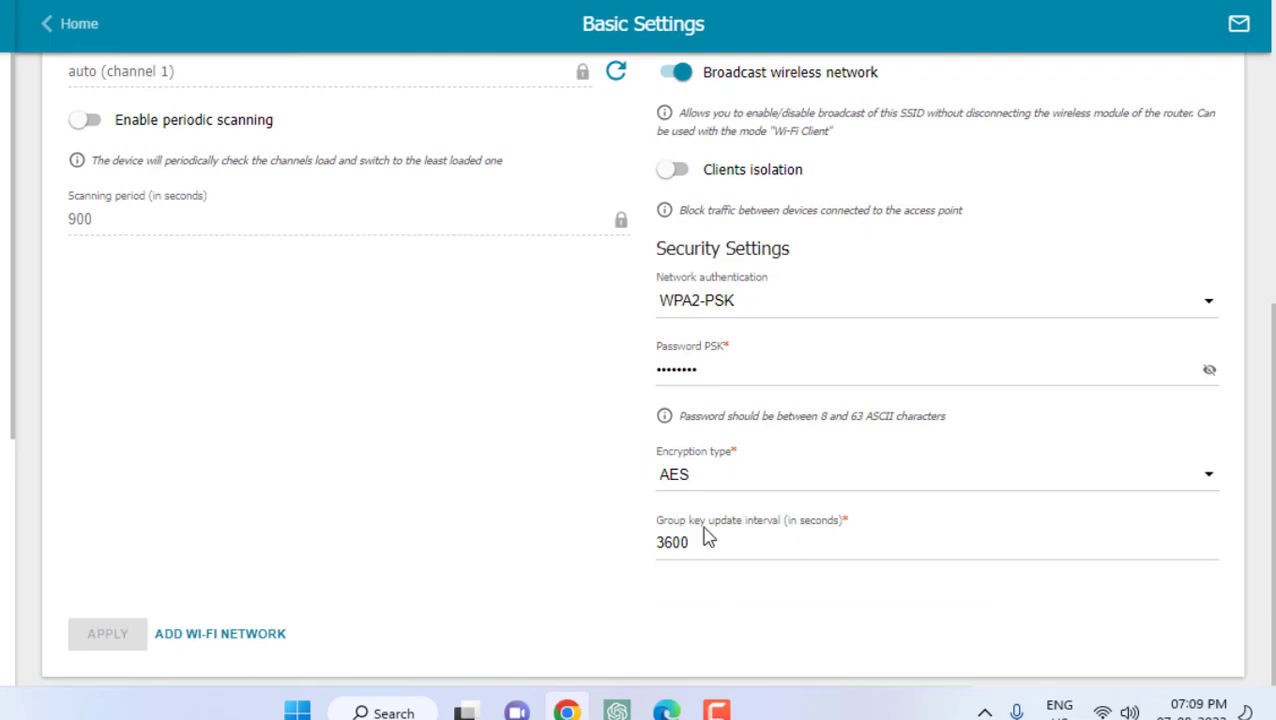
scroll(704, 500, up, 4)
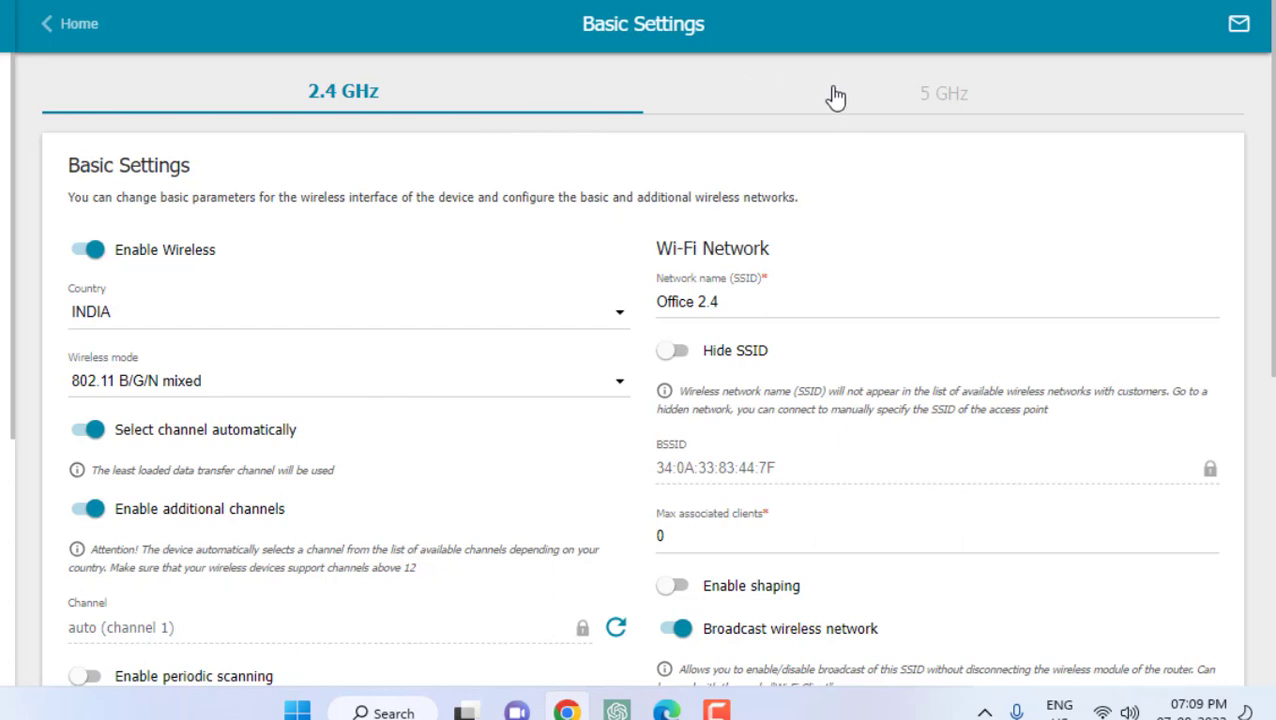
Switch to the 5 GHz band and scroll to Office 5GHz's security settings
click(902, 108)
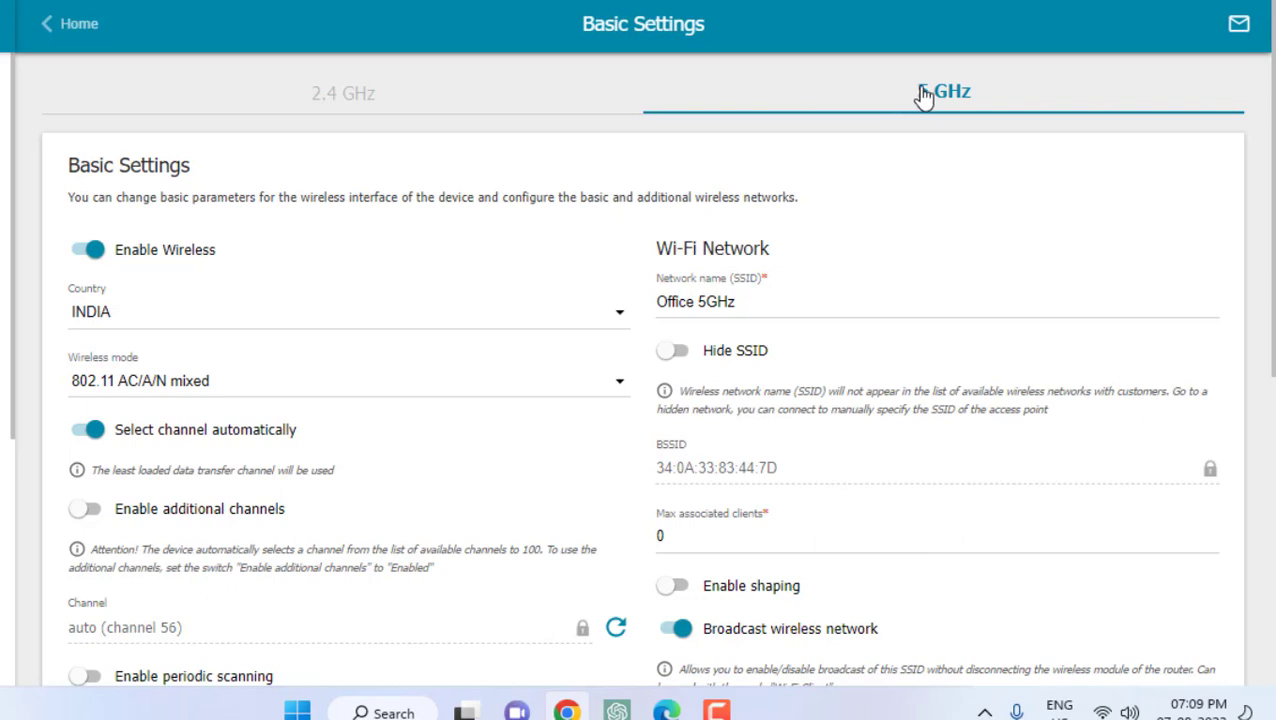
scroll(290, 397, down, 5)
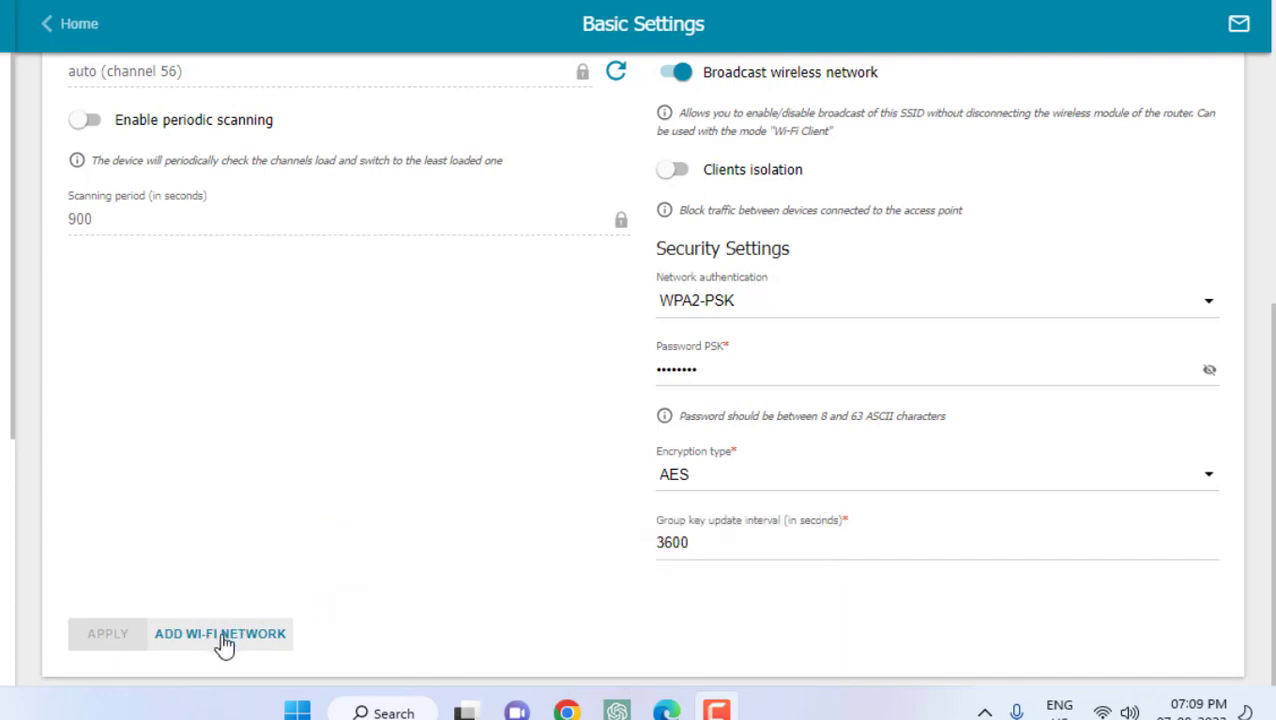
Add a new Wi-Fi network and rename its SSID to 5GHz Speed
click(224, 638)
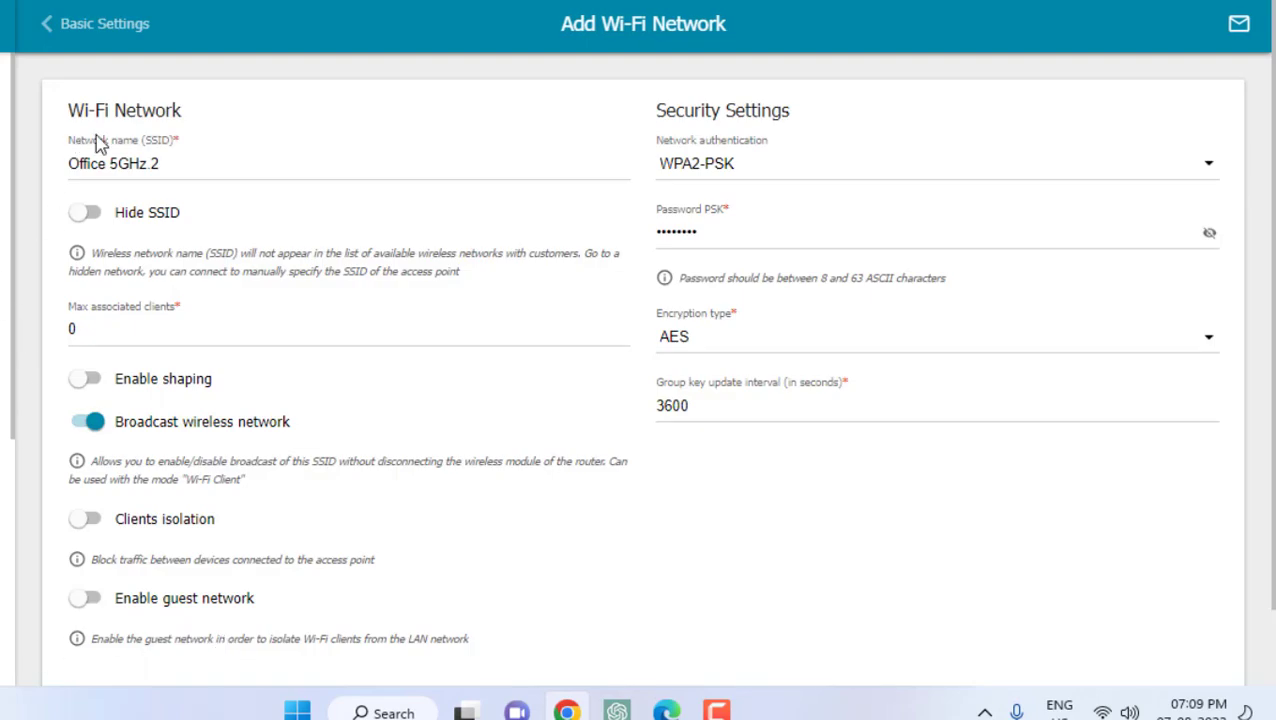
click(178, 168)
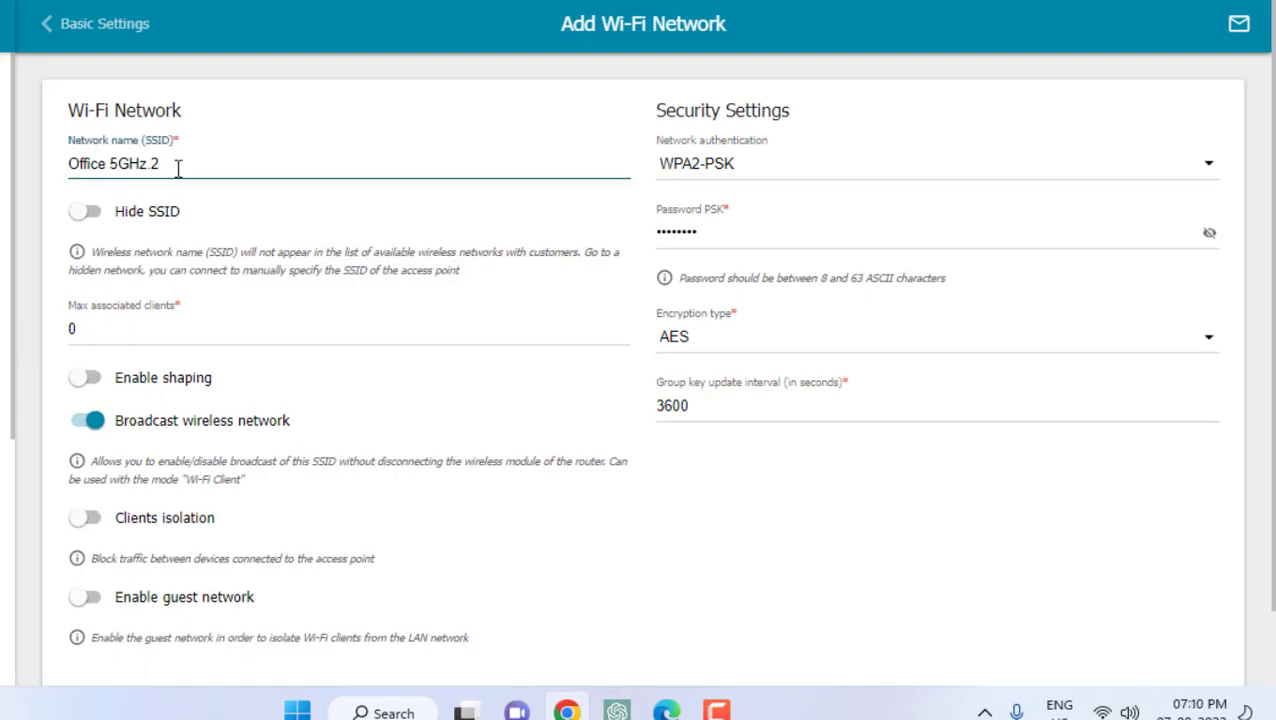
key(Home)
key(ctrl+shift+Right)
key(Delete)
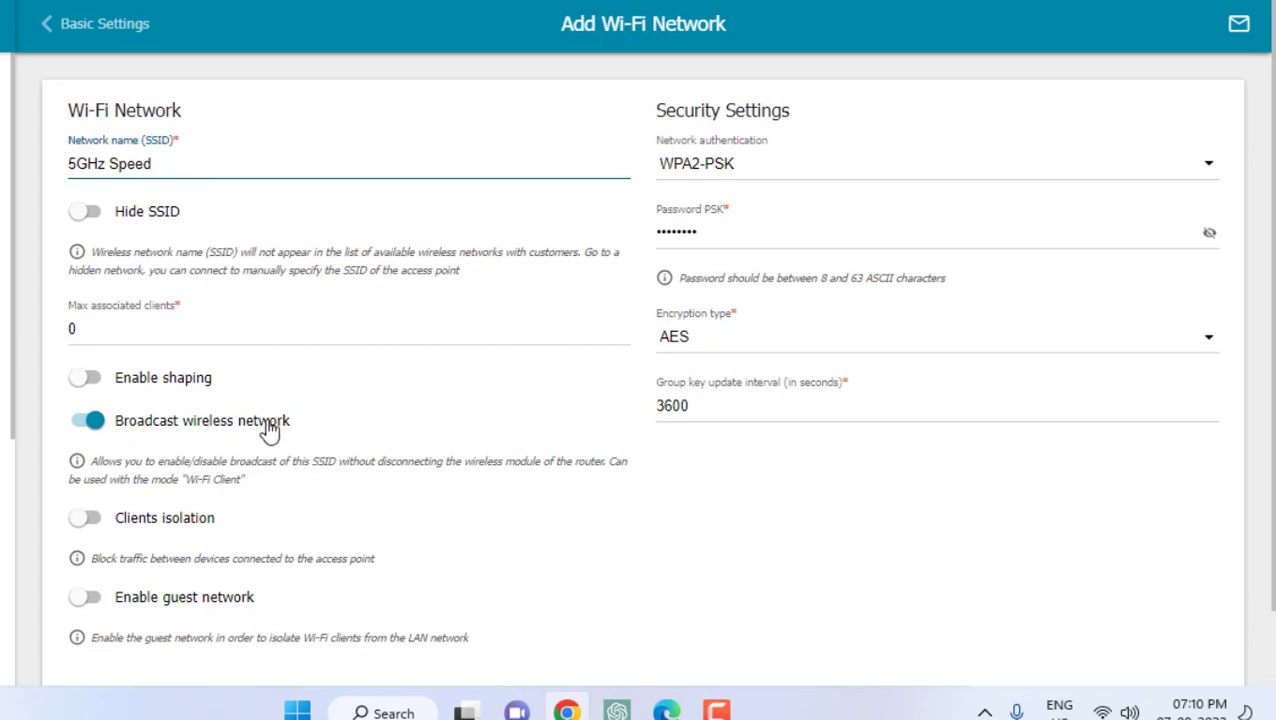
scroll(268, 425, down, 1)
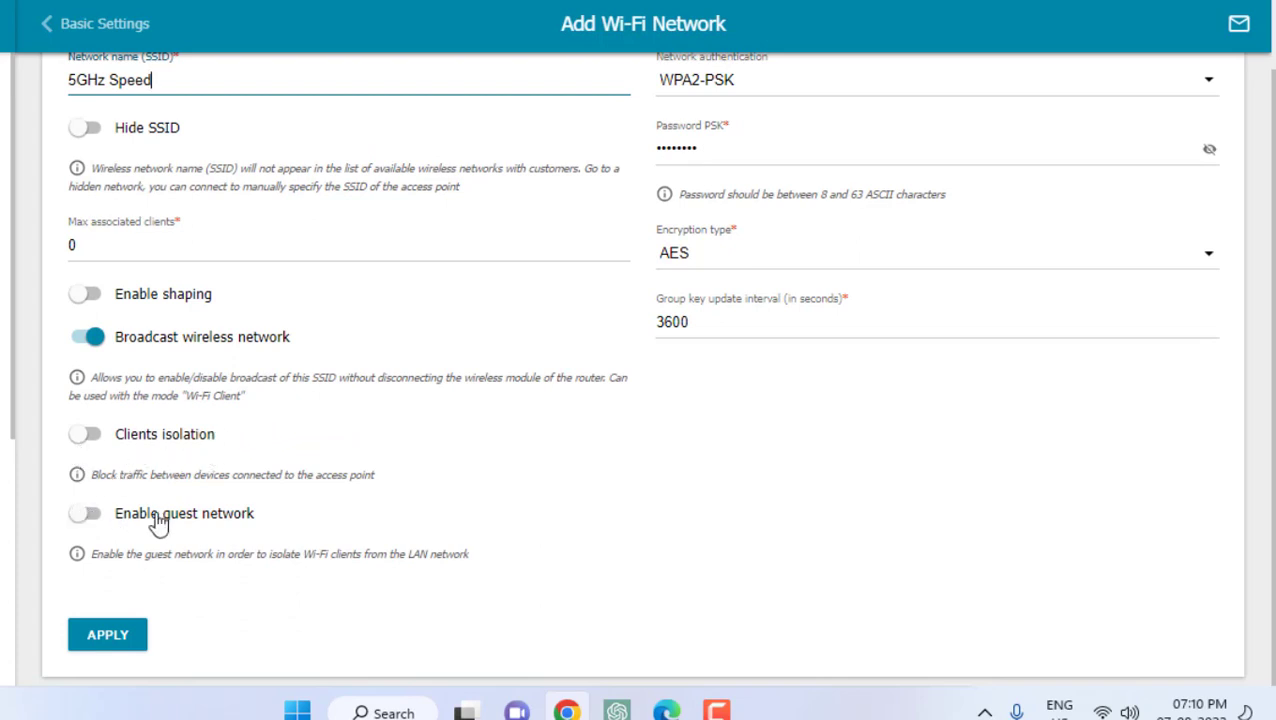
scroll(158, 522, up, 1)
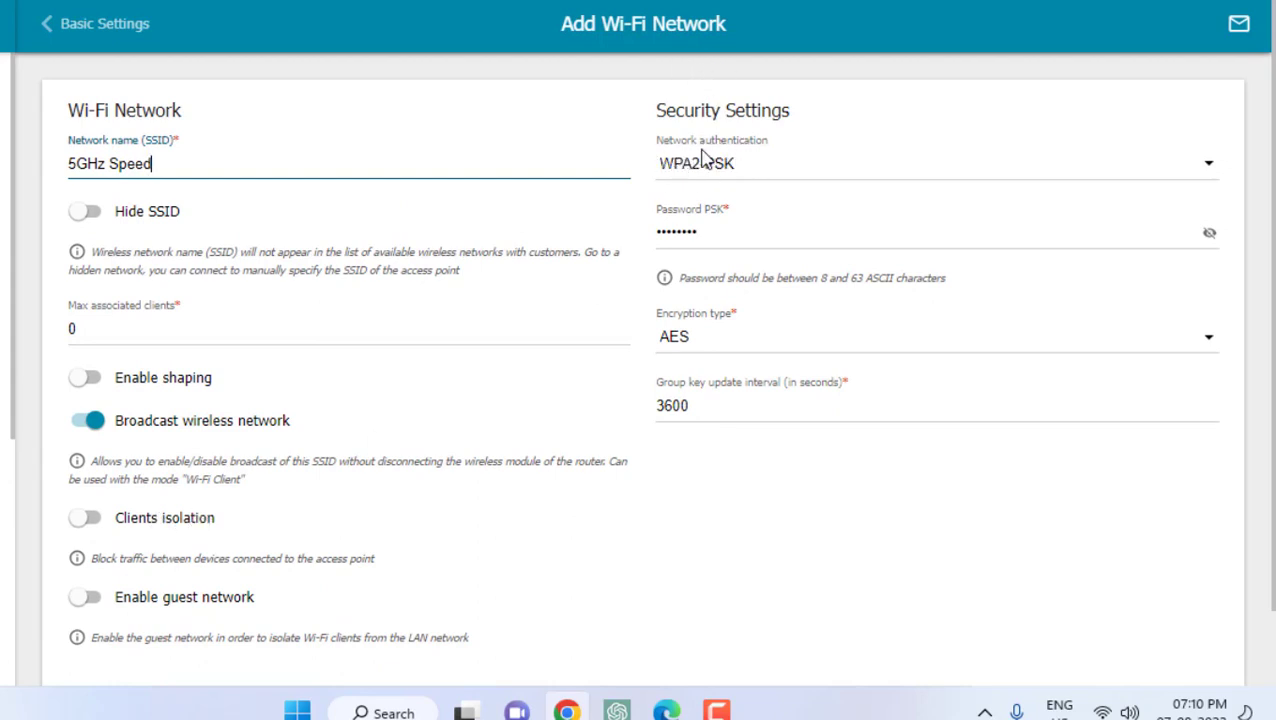
Keep WPA2-PSK authentication and AES encryption, and set a new network password
click(800, 174)
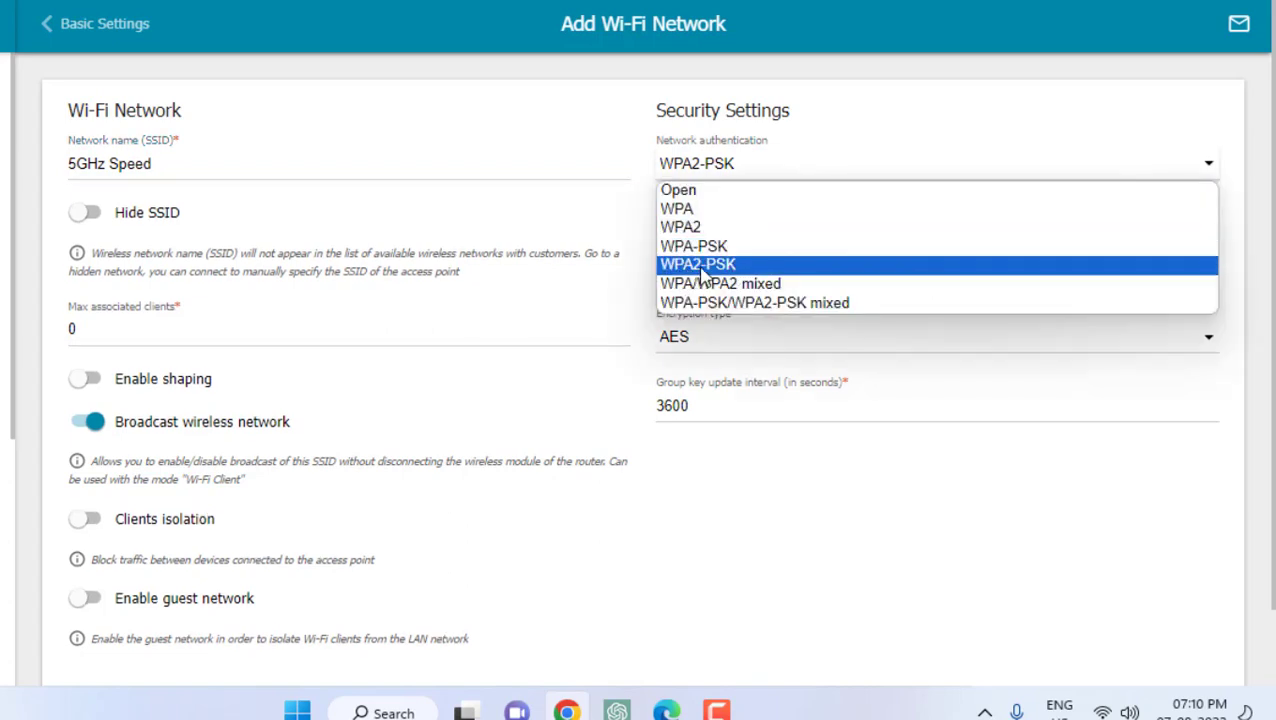
click(703, 270)
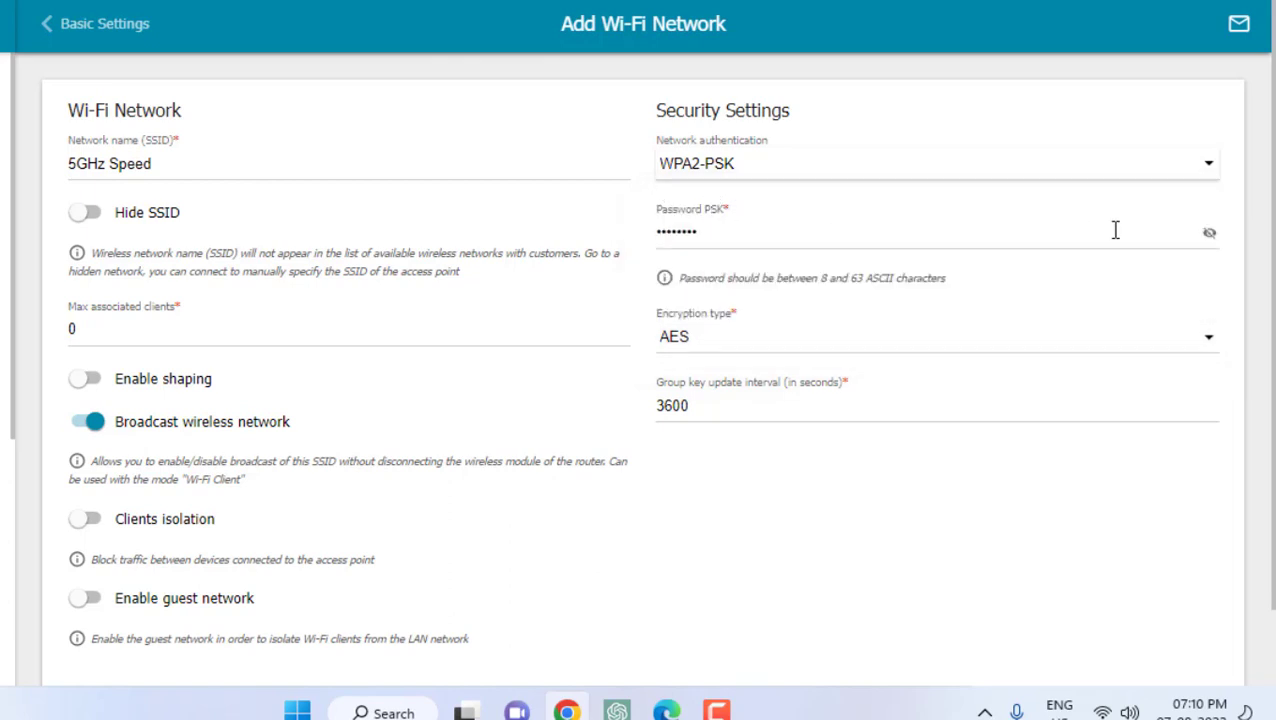
click(1209, 233)
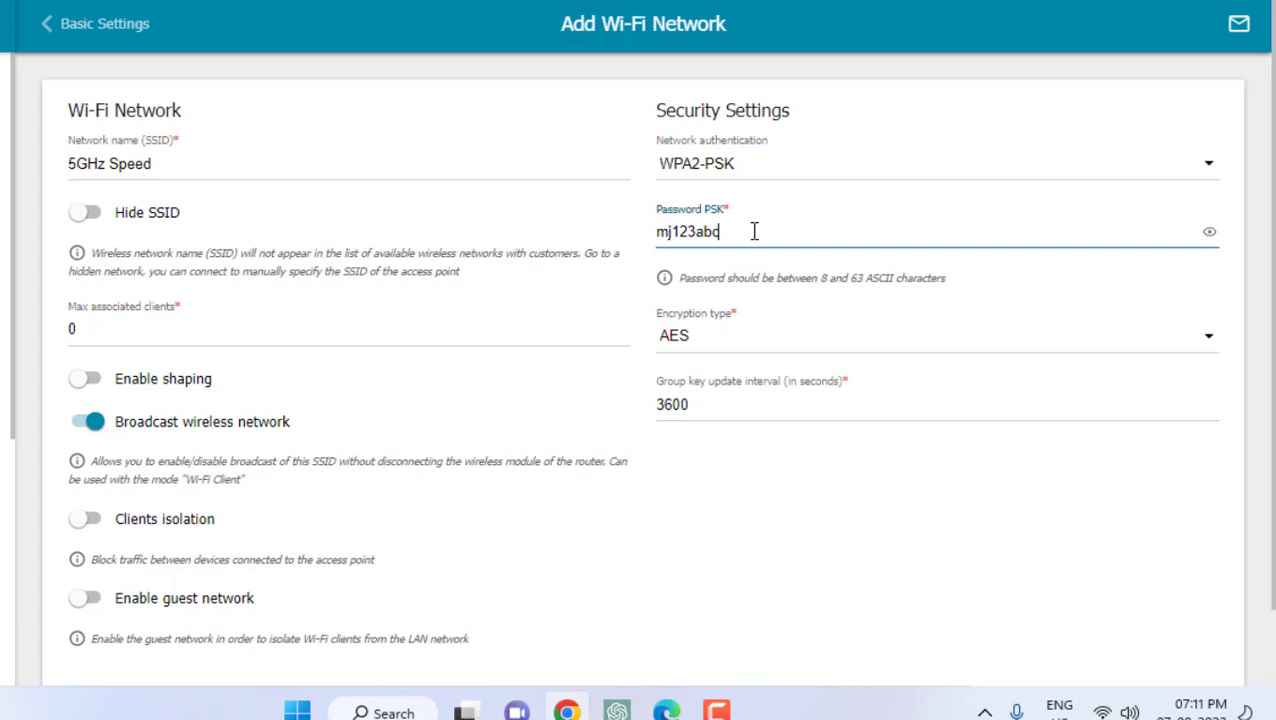
click(737, 345)
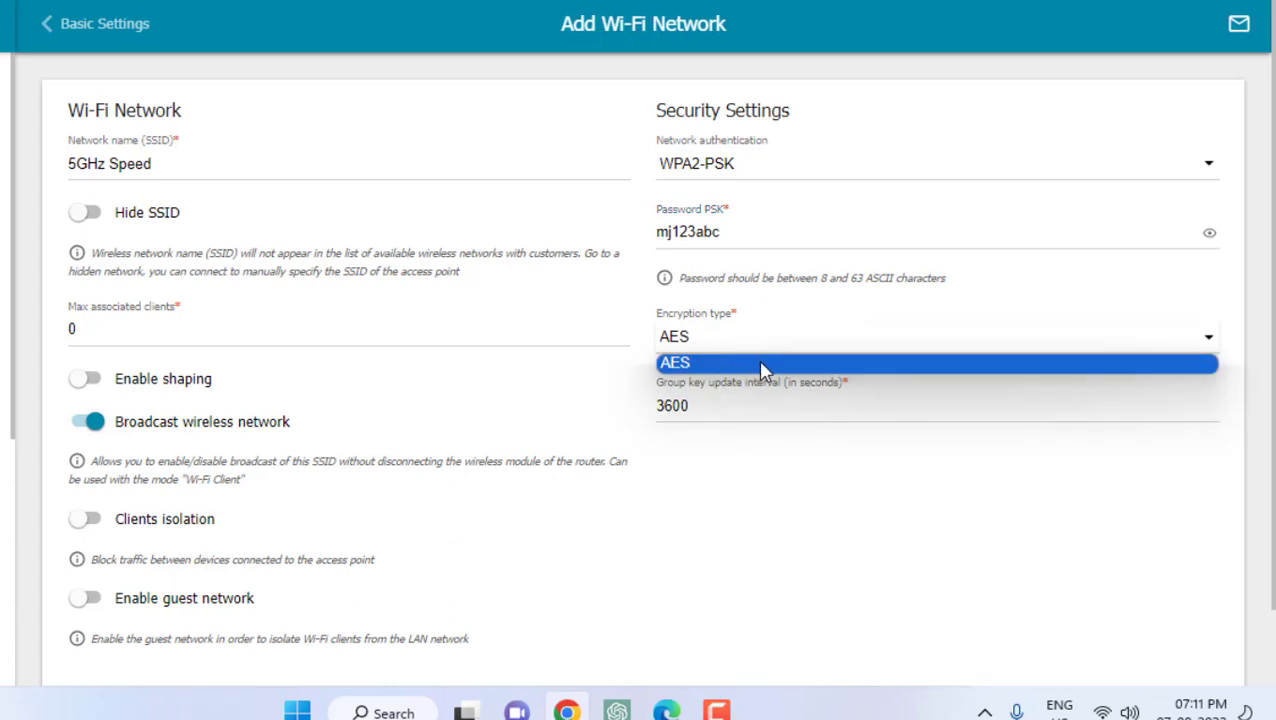
click(704, 410)
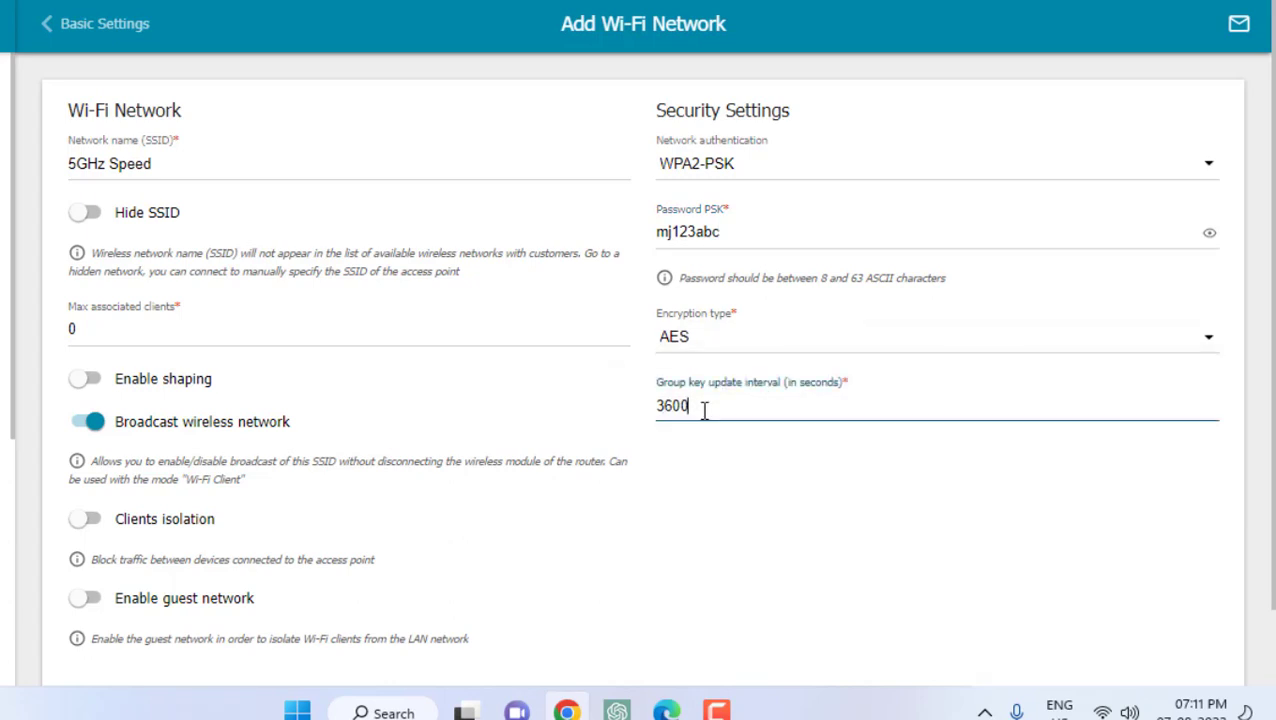
scroll(422, 464, down, 1)
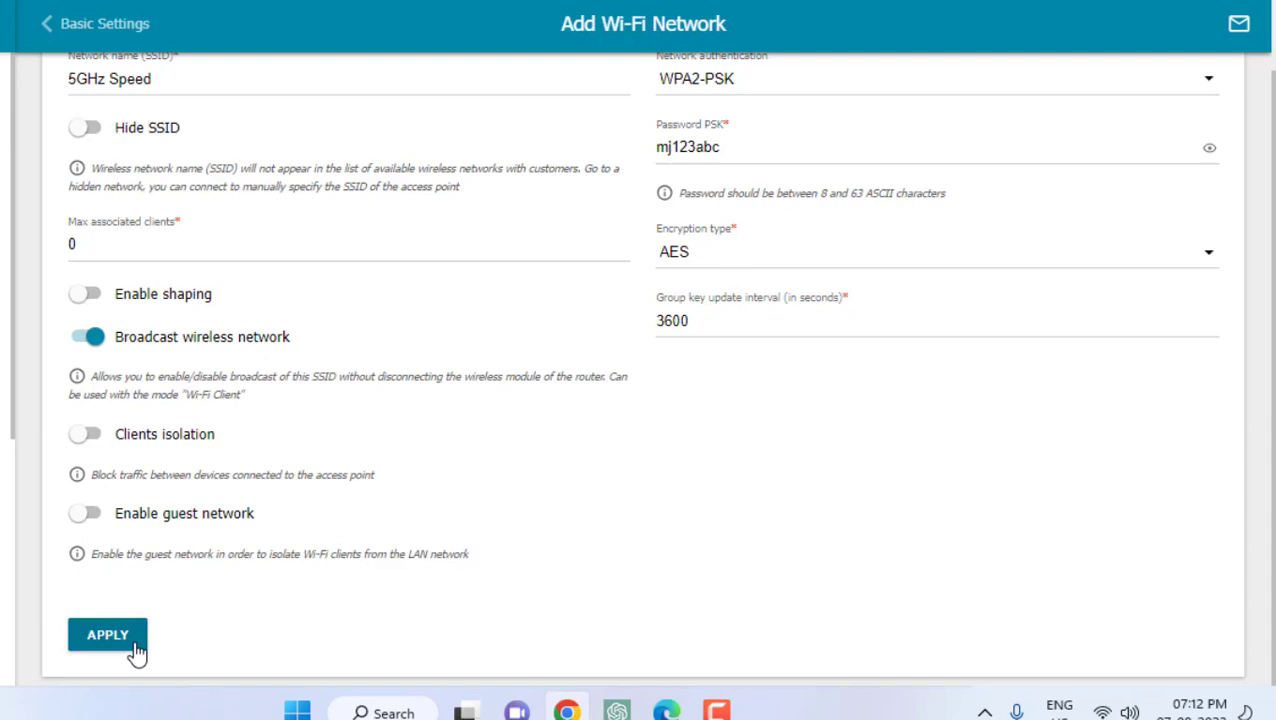
Apply the 5GHz Speed network, then reconnect the laptop to Office 5GHz via Wi-Fi quick settings
click(107, 636)
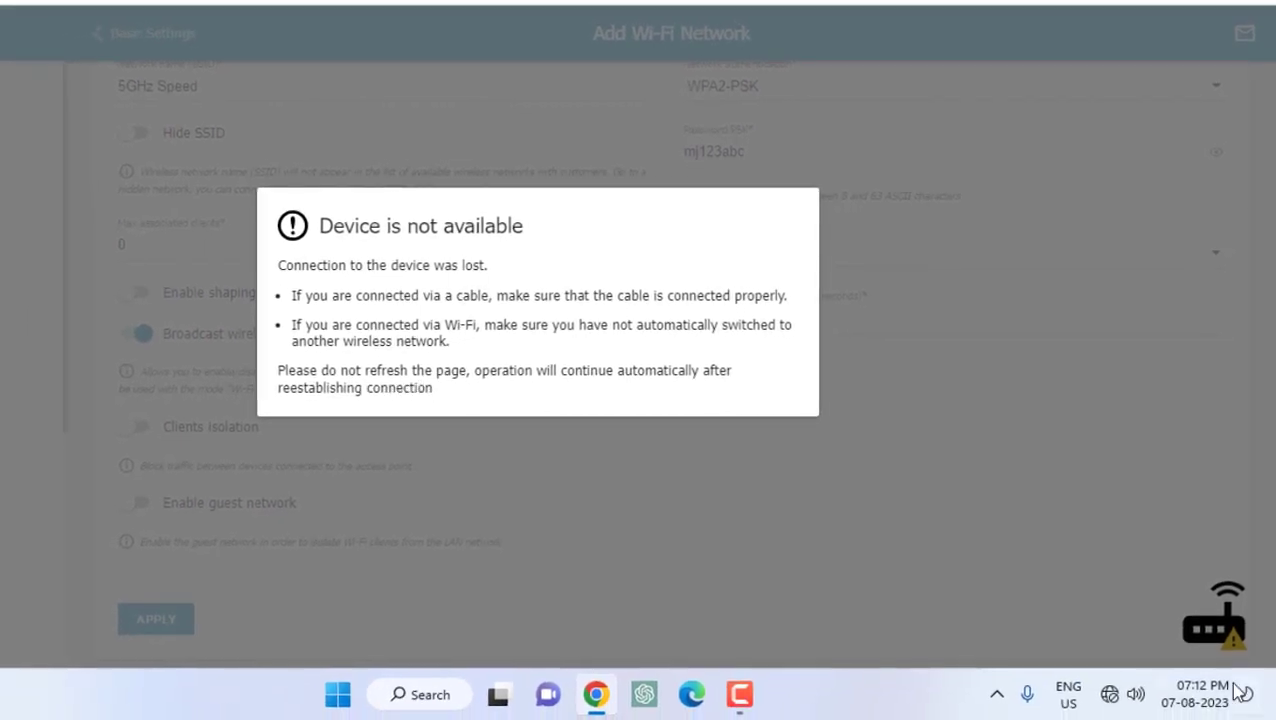
click(1117, 702)
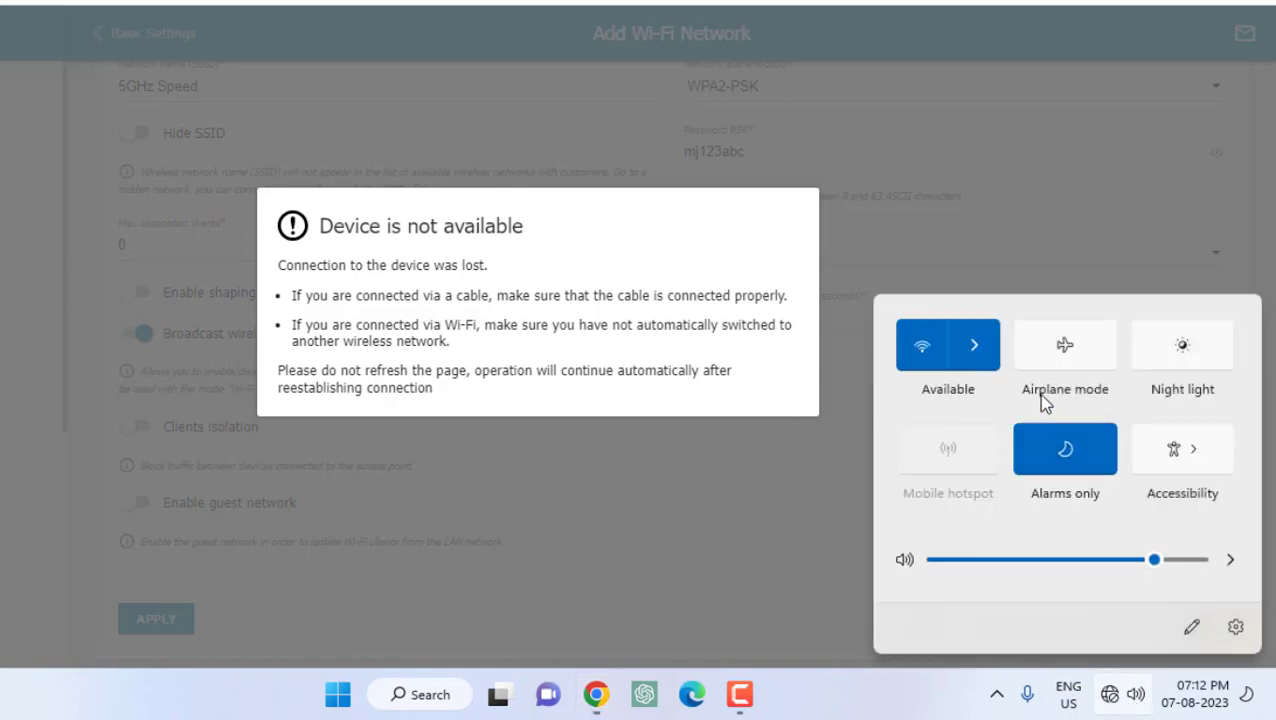
click(979, 362)
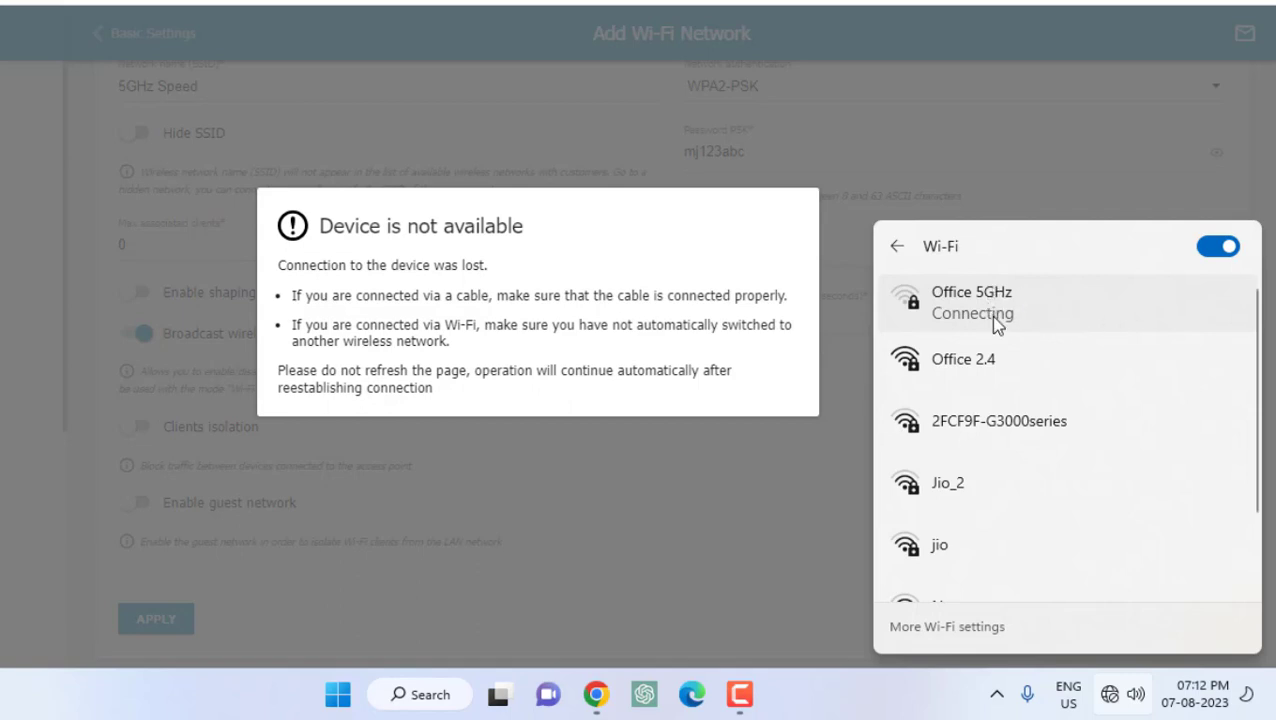
scroll(986, 455, down, 2)
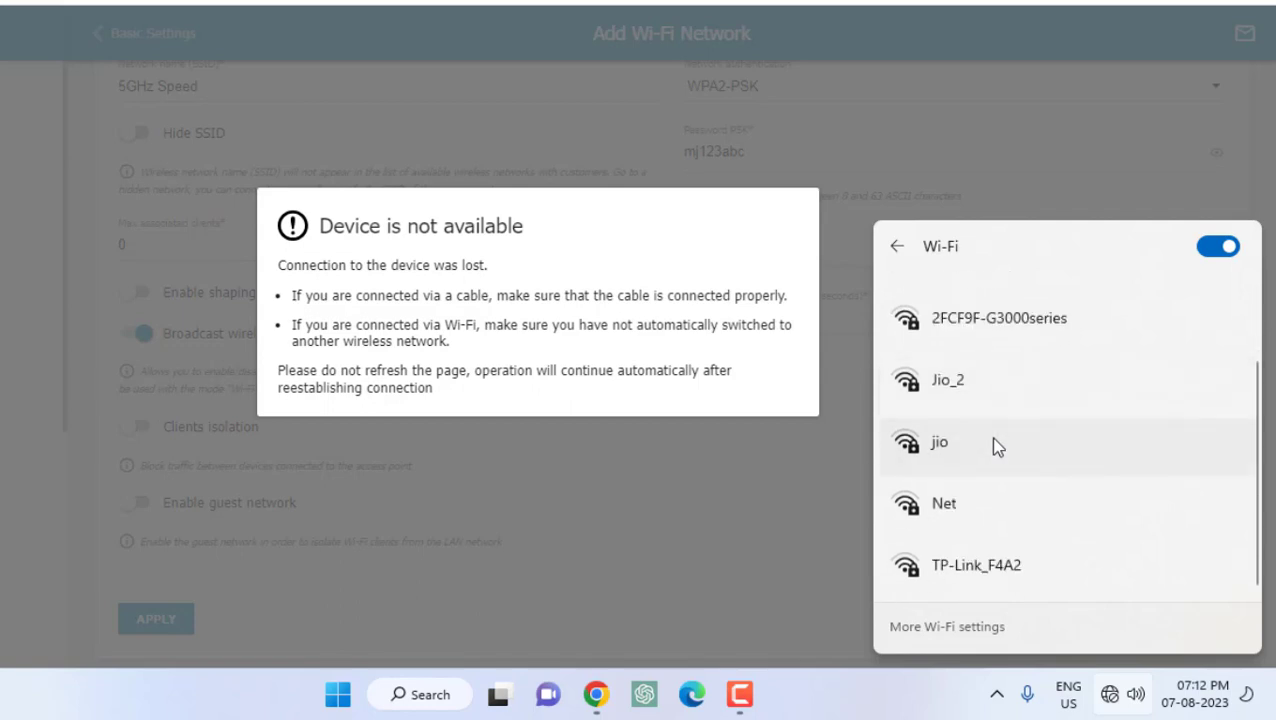
scroll(992, 440, up, 2)
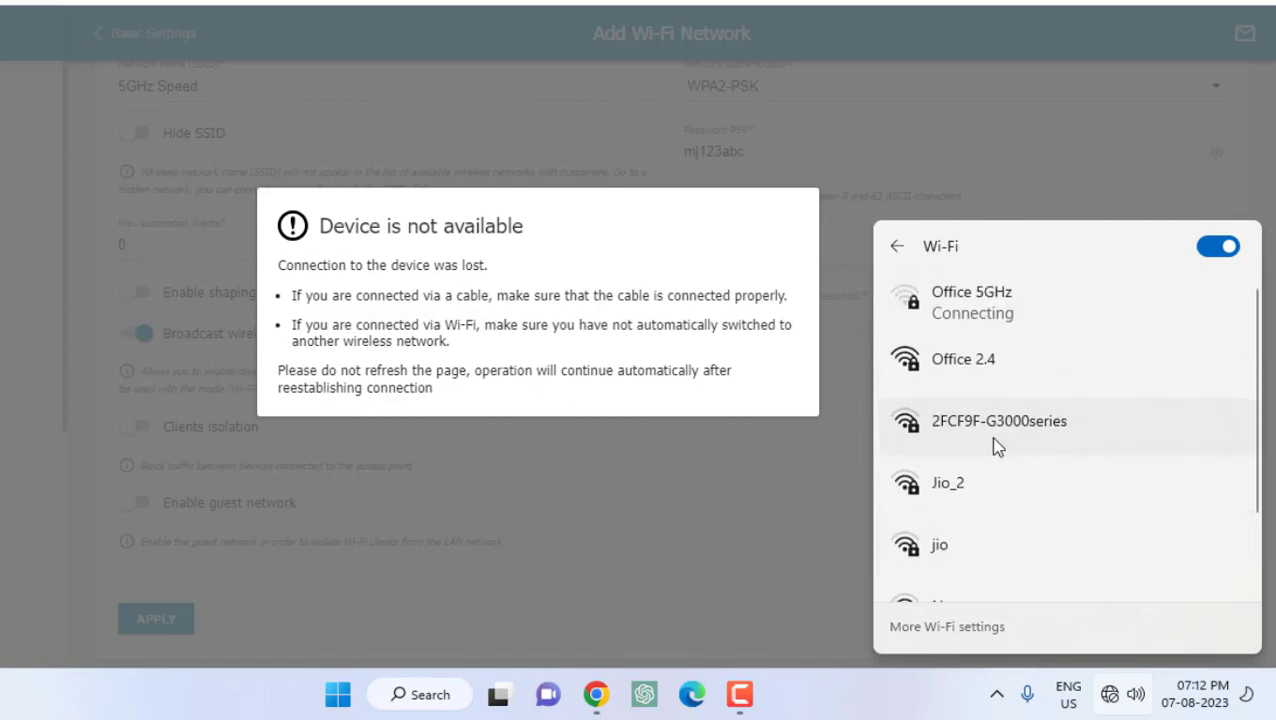
click(1010, 296)
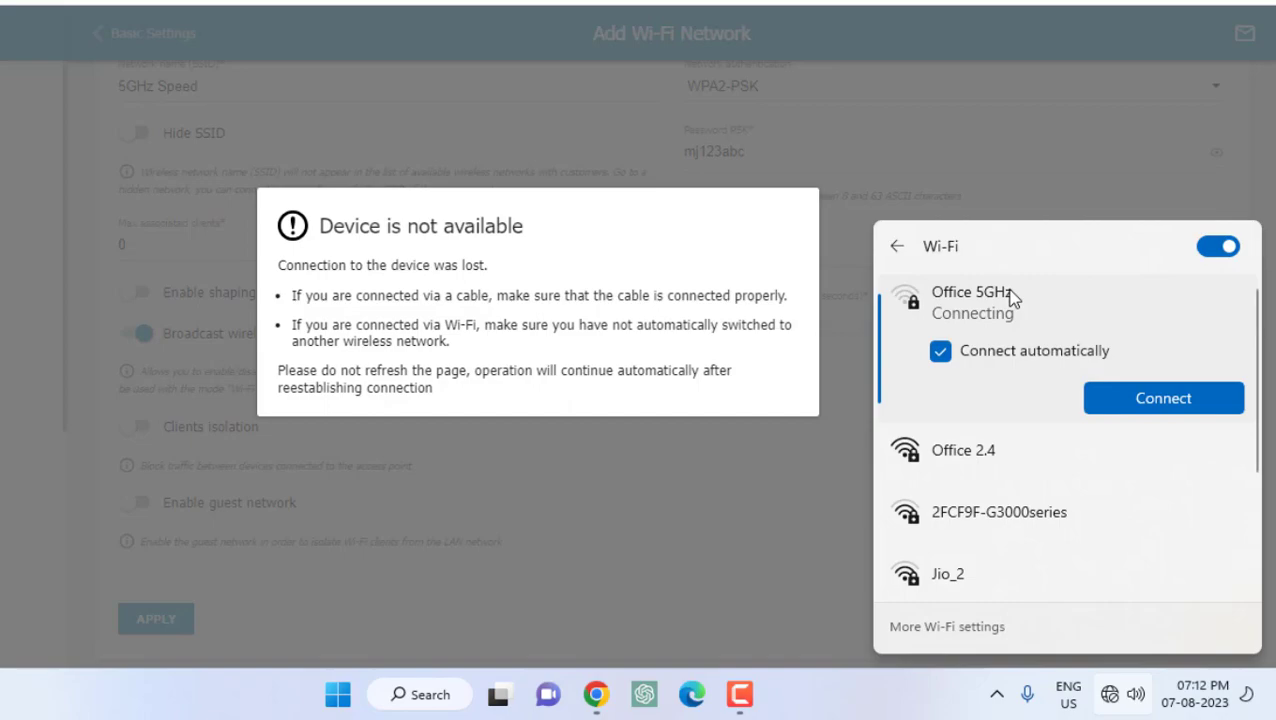
click(1153, 402)
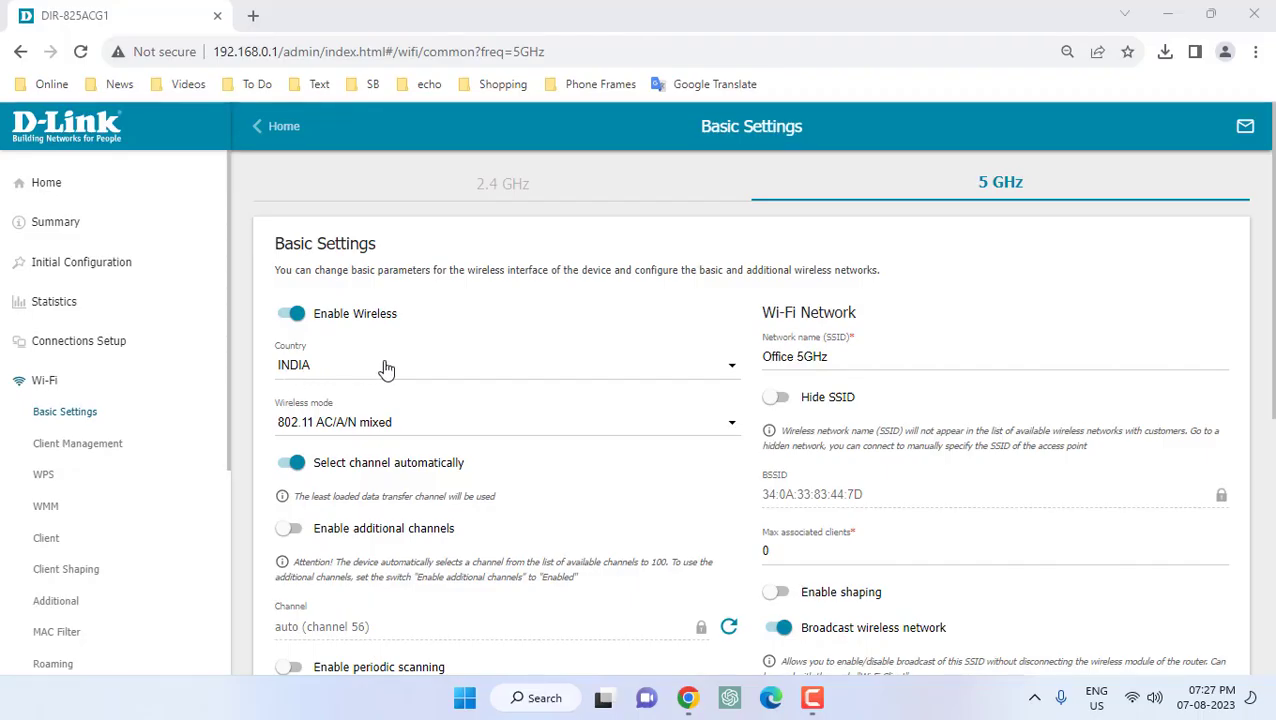
scroll(384, 368, down, 2)
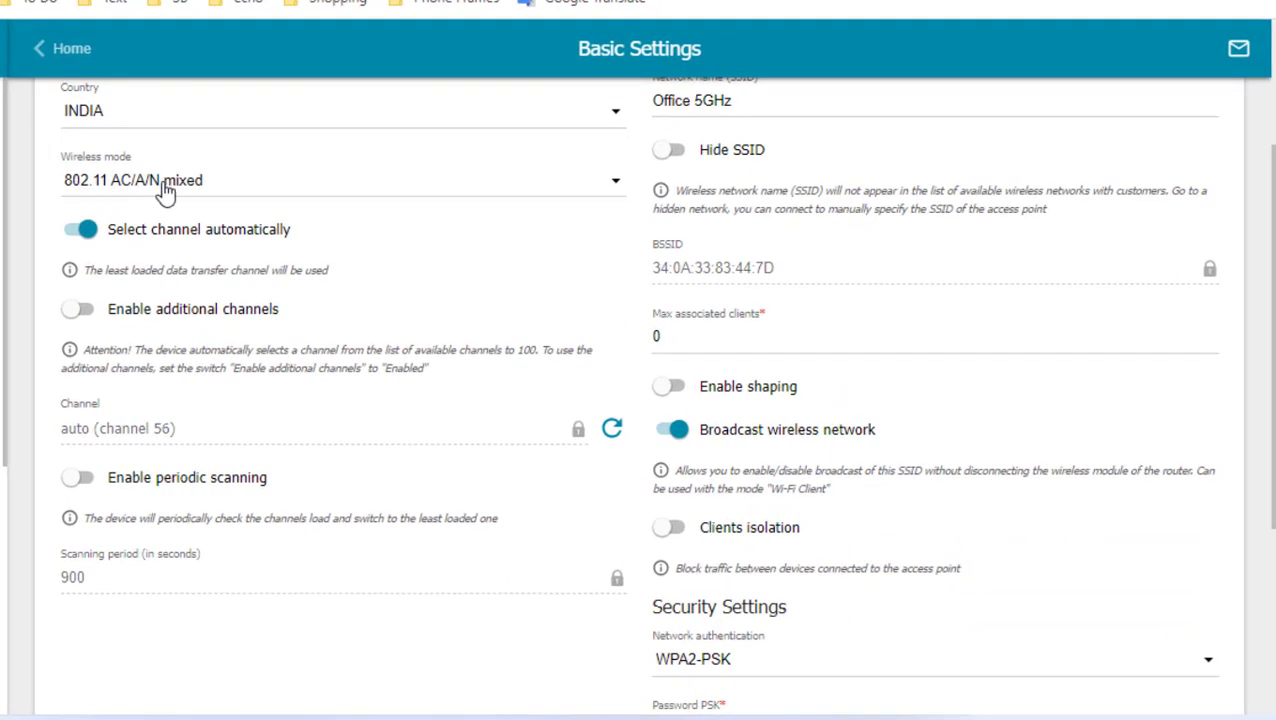
click(233, 188)
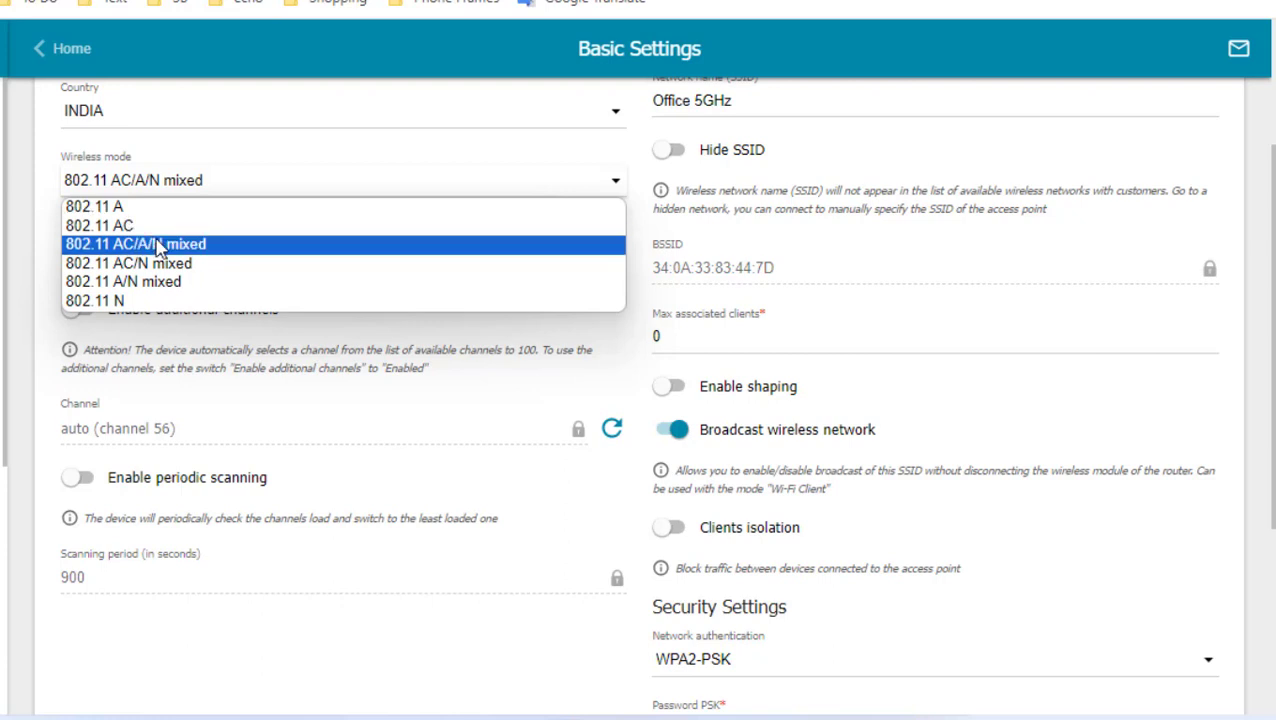
click(157, 247)
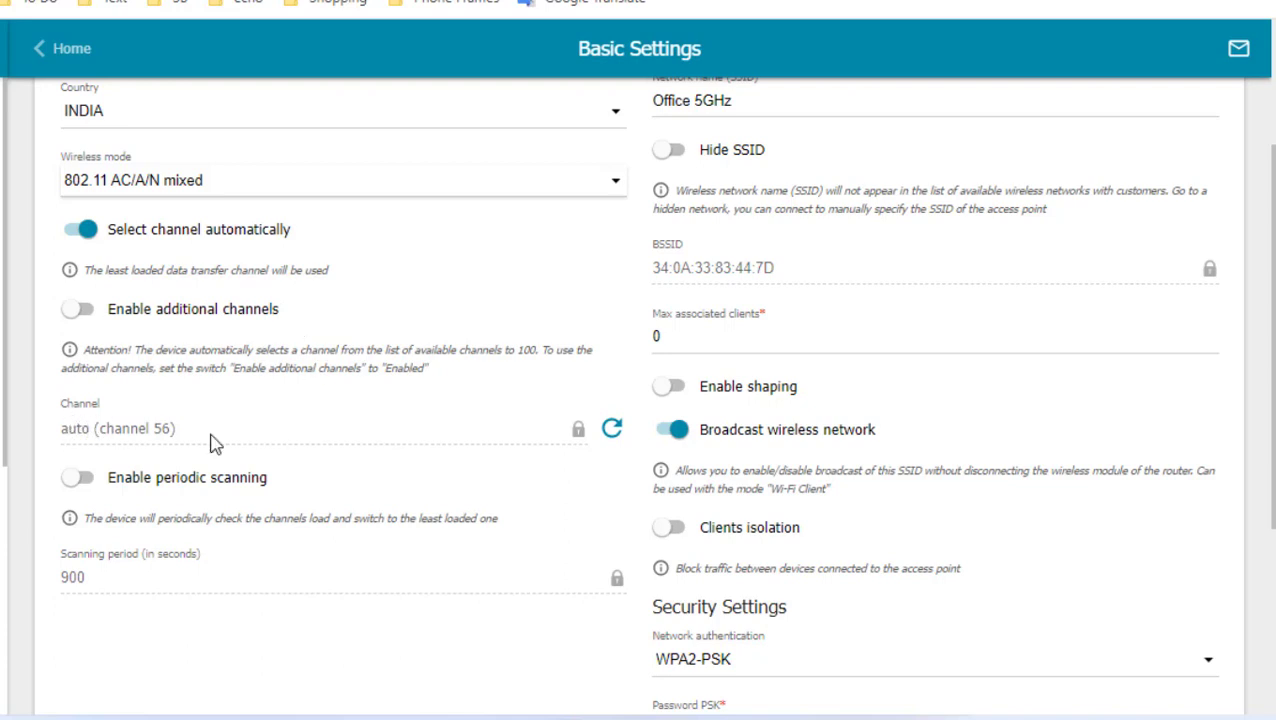
scroll(226, 414, down, 1)
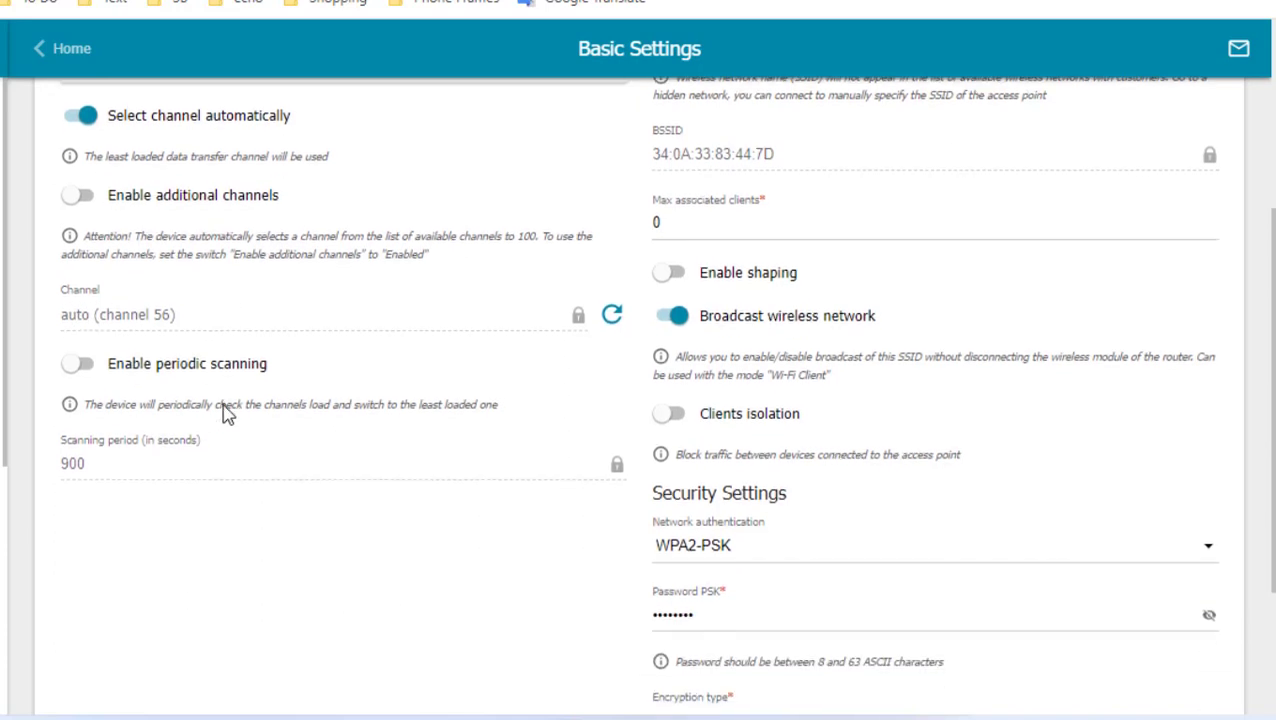
scroll(180, 390, down, 1)
scroll(239, 359, down, 1)
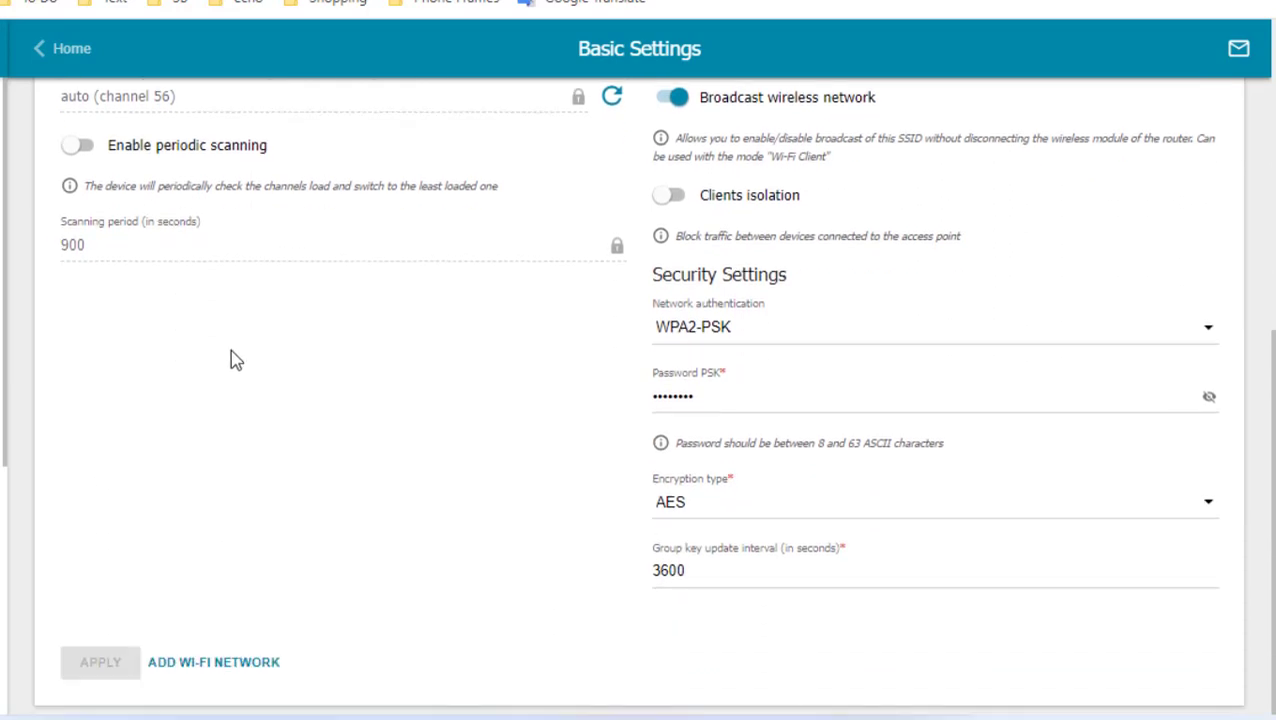
scroll(233, 362, up, 4)
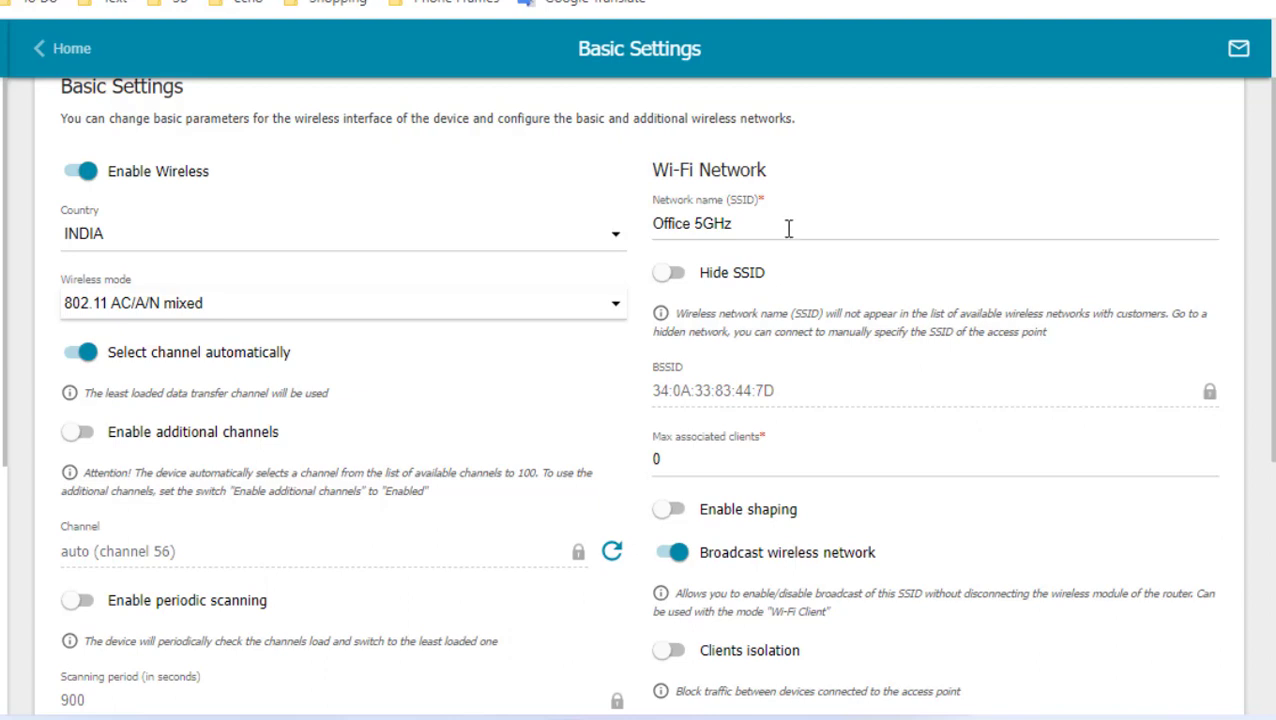
scroll(788, 229, down, 1)
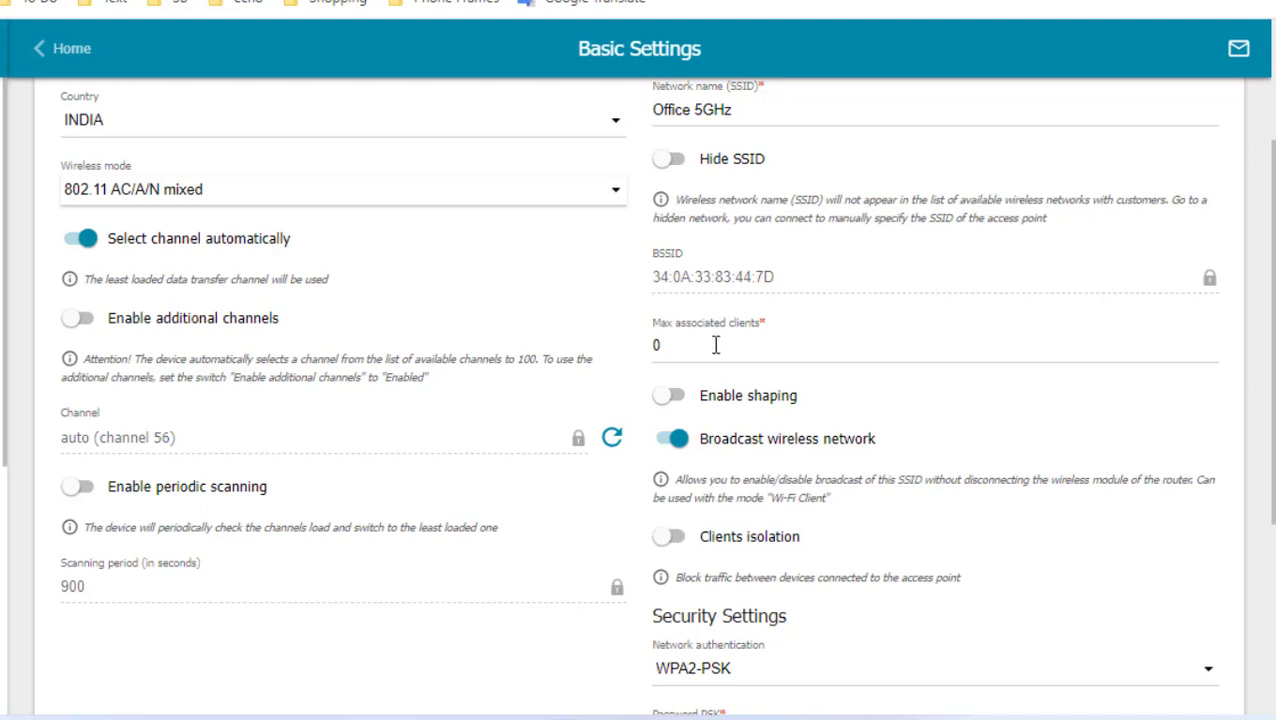
click(768, 350)
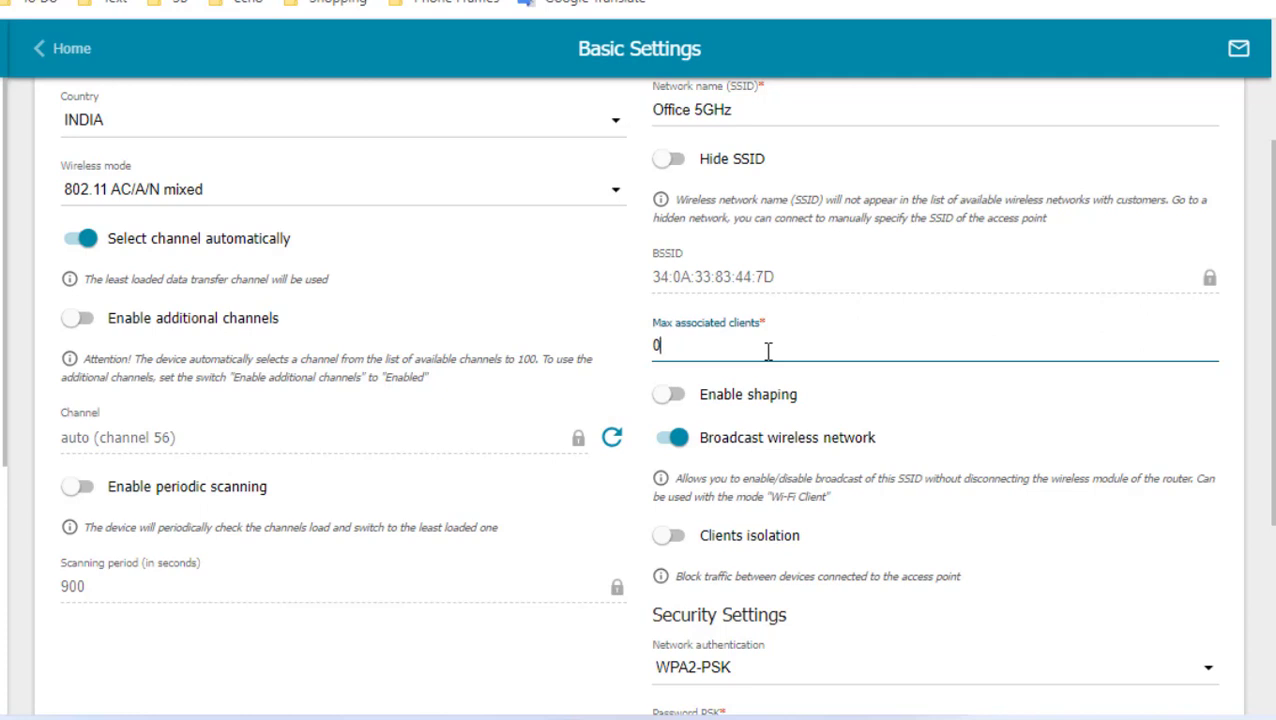
click(1034, 386)
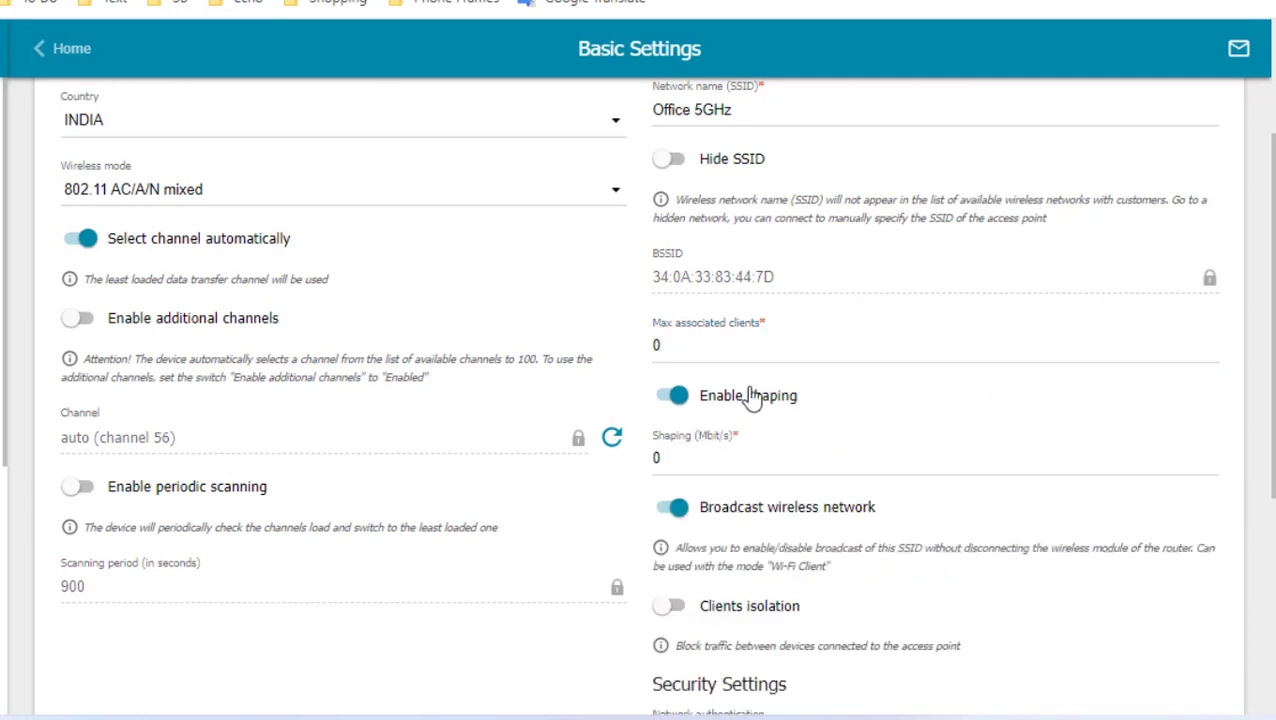
click(666, 396)
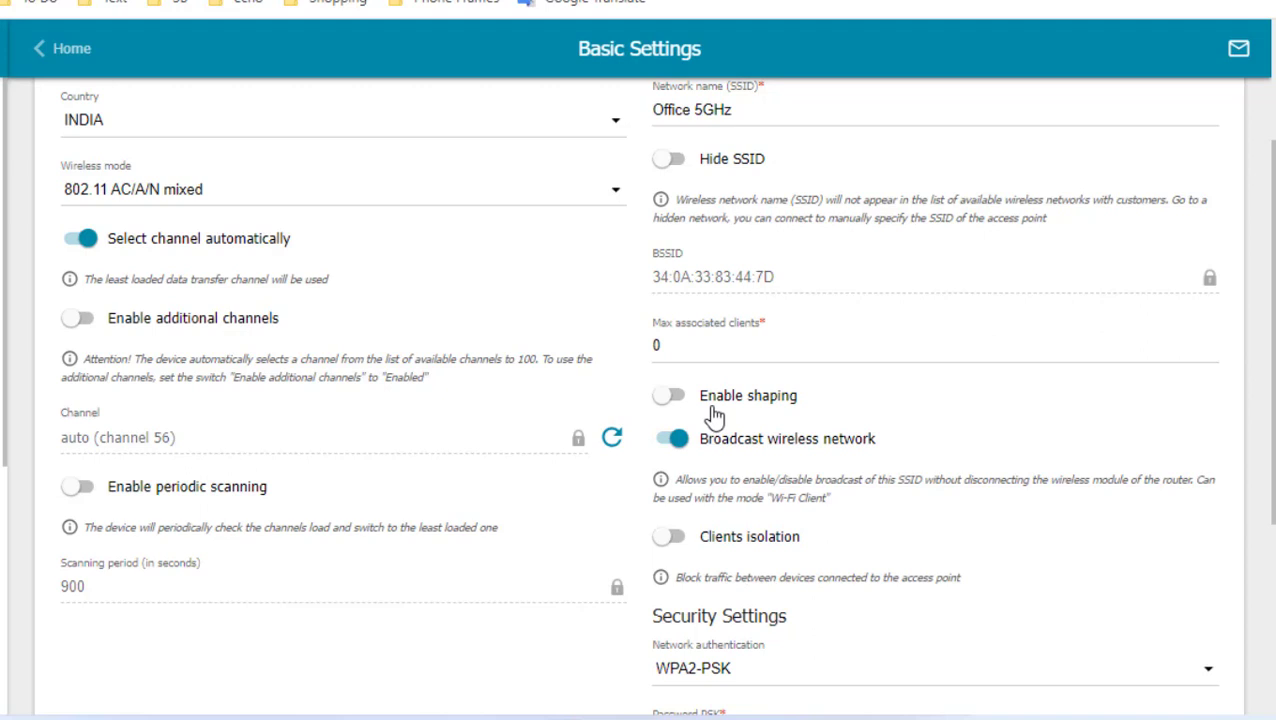
scroll(876, 390, down, 1)
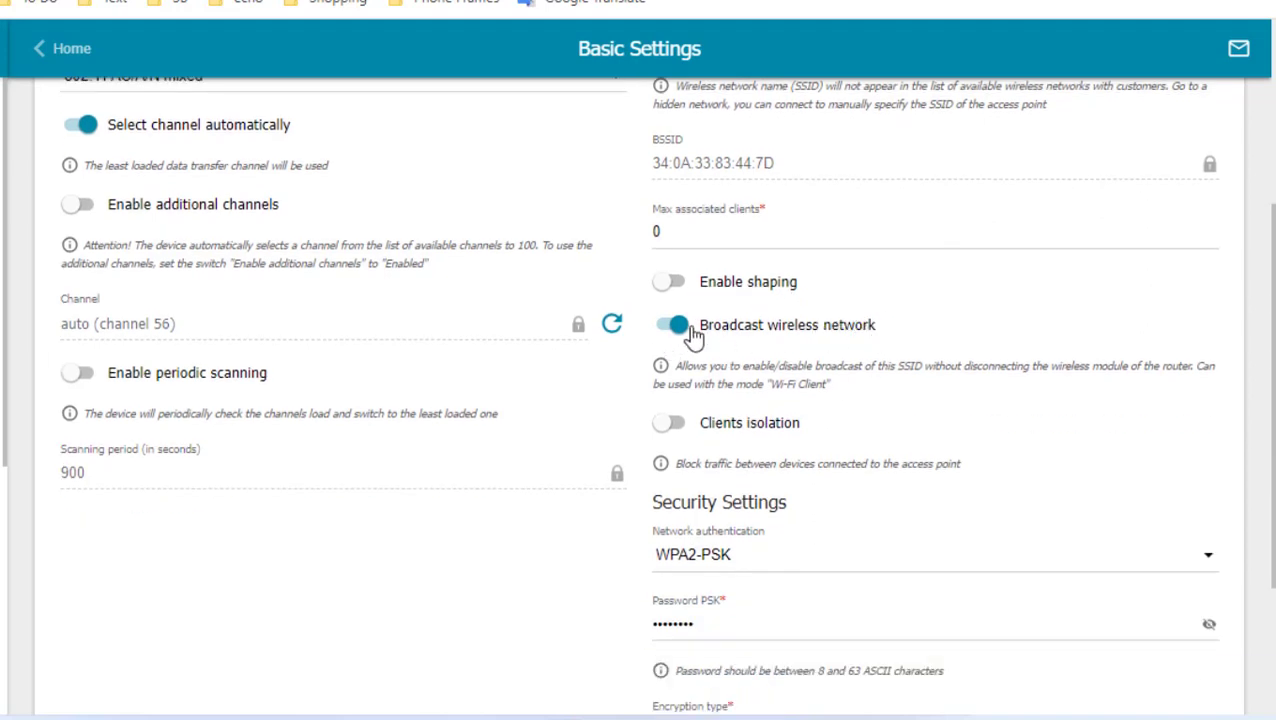
scroll(825, 328, down, 1)
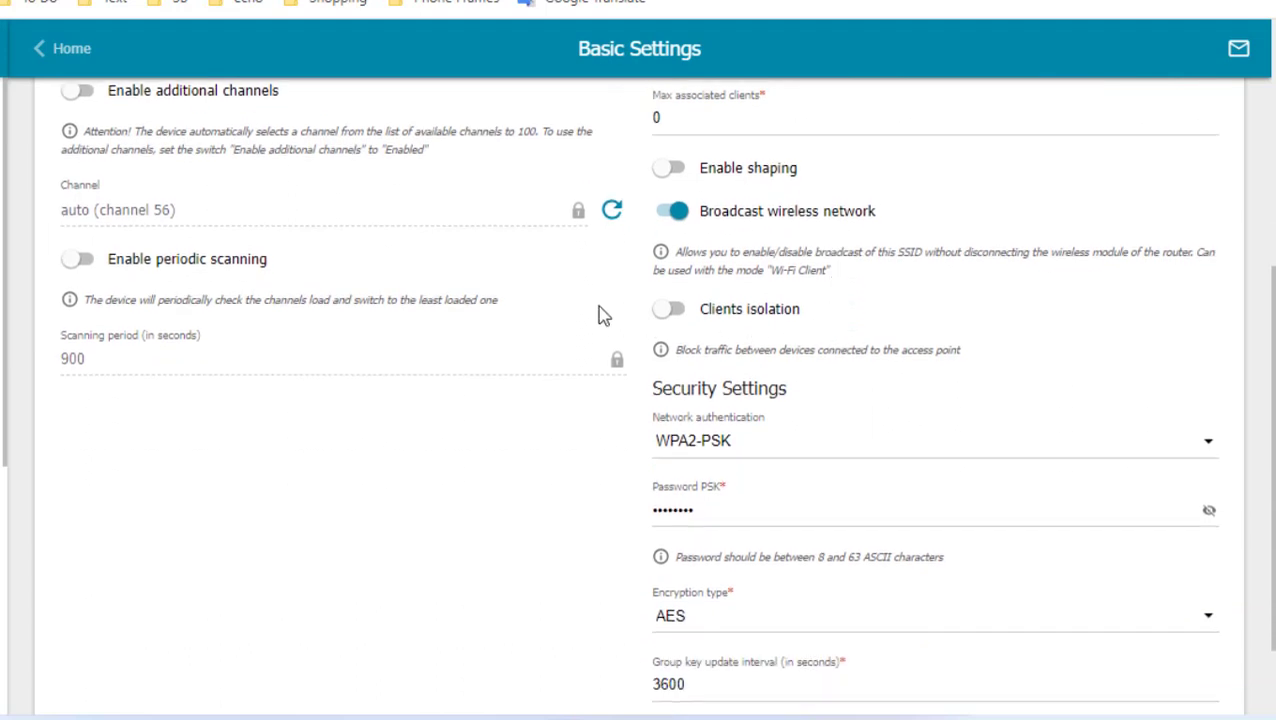
scroll(815, 320, down, 1)
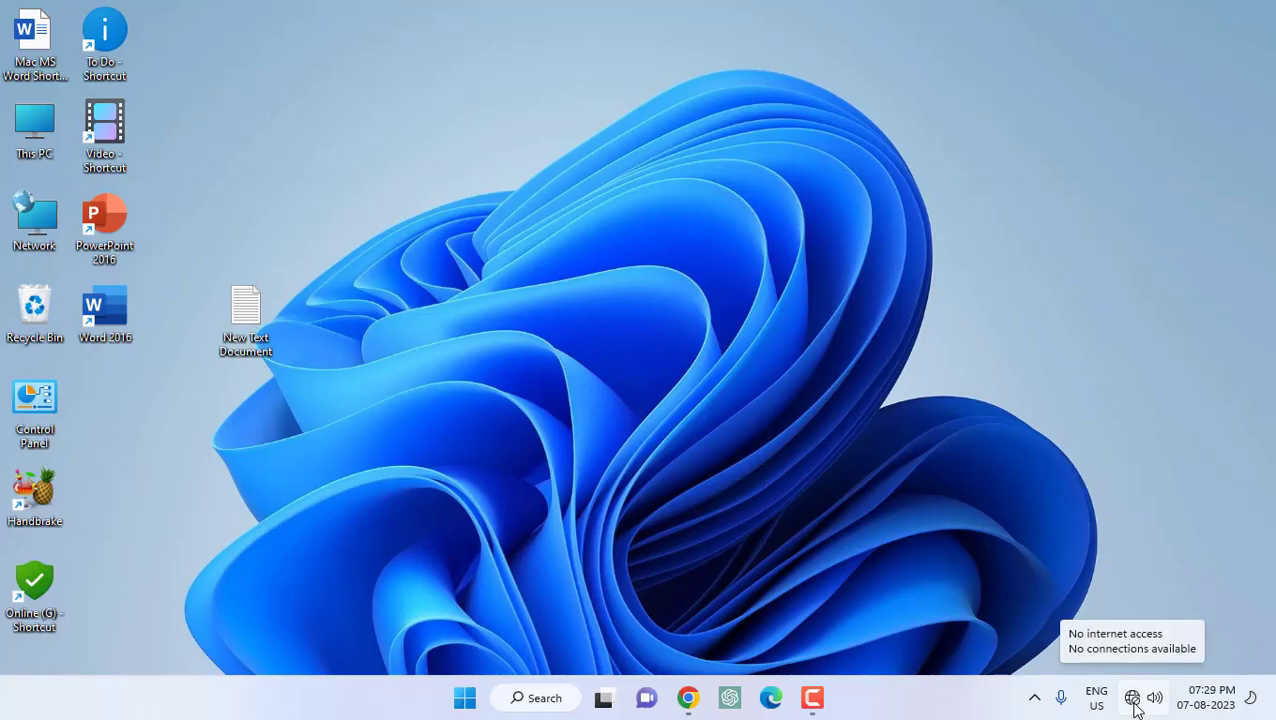
Turn Wi-Fi back on in quick settings and connect to the Office 5GHz network
click(1133, 702)
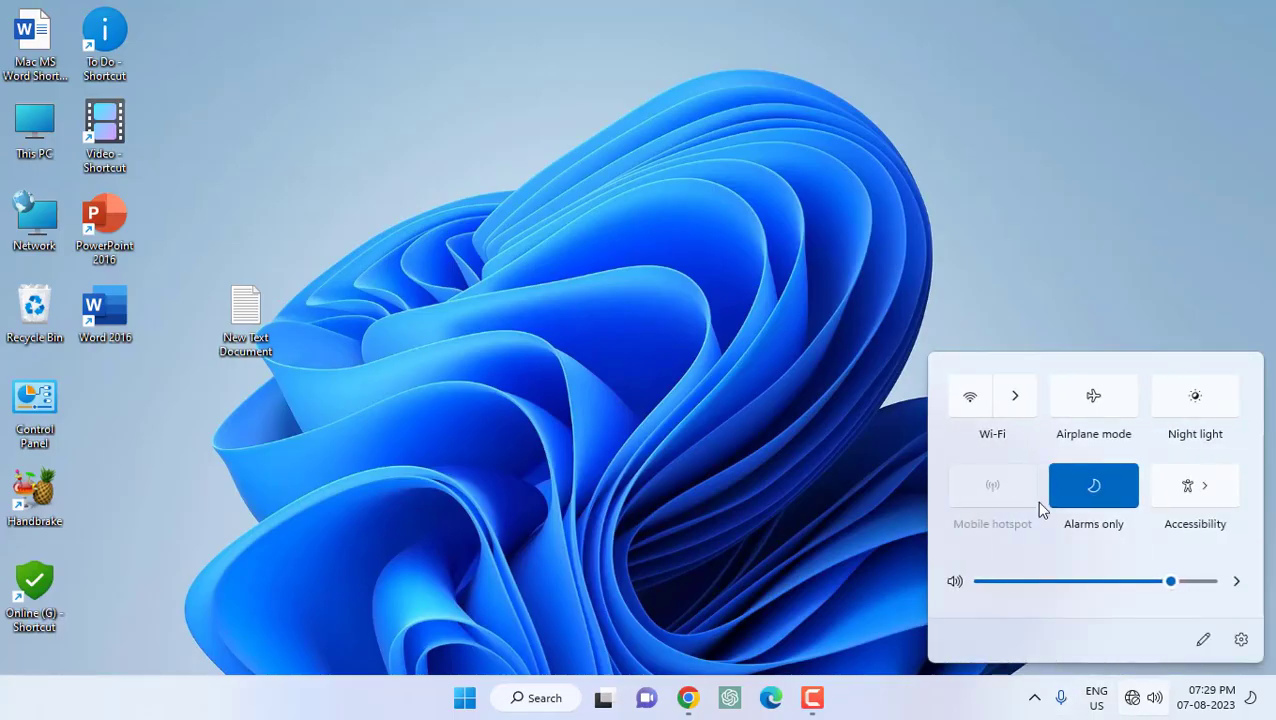
click(1021, 395)
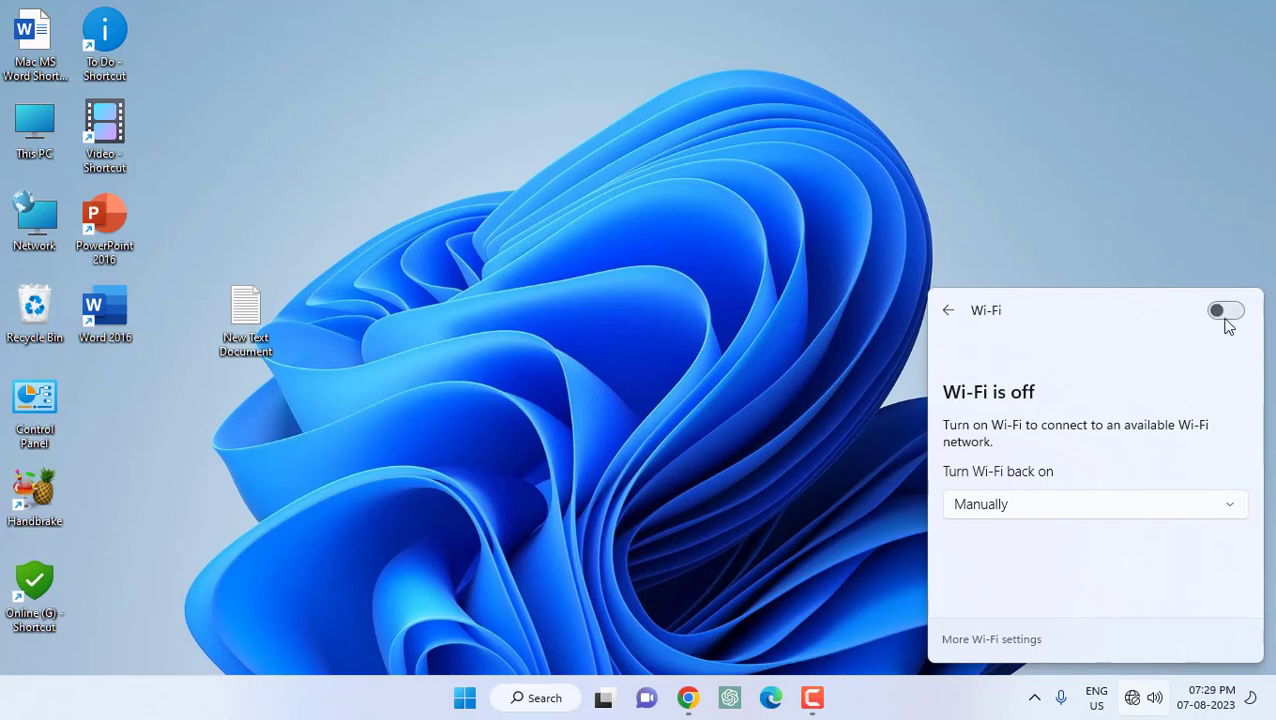
click(1240, 312)
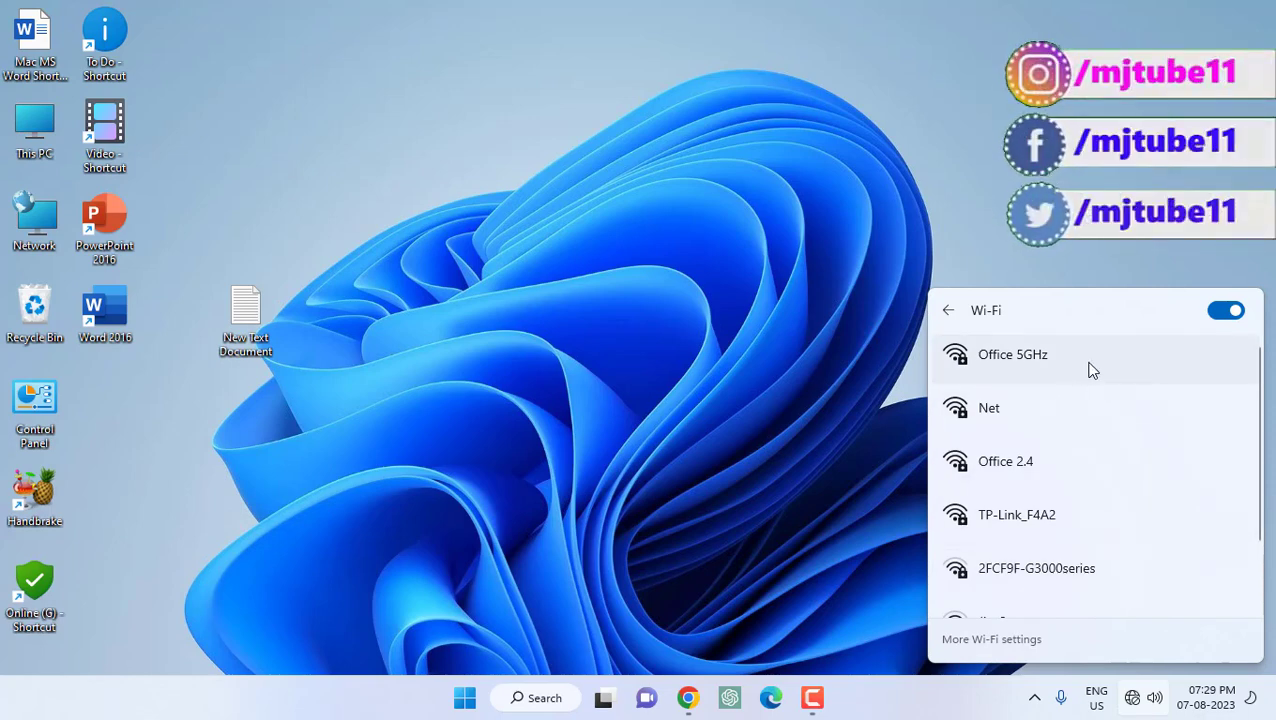
click(1091, 370)
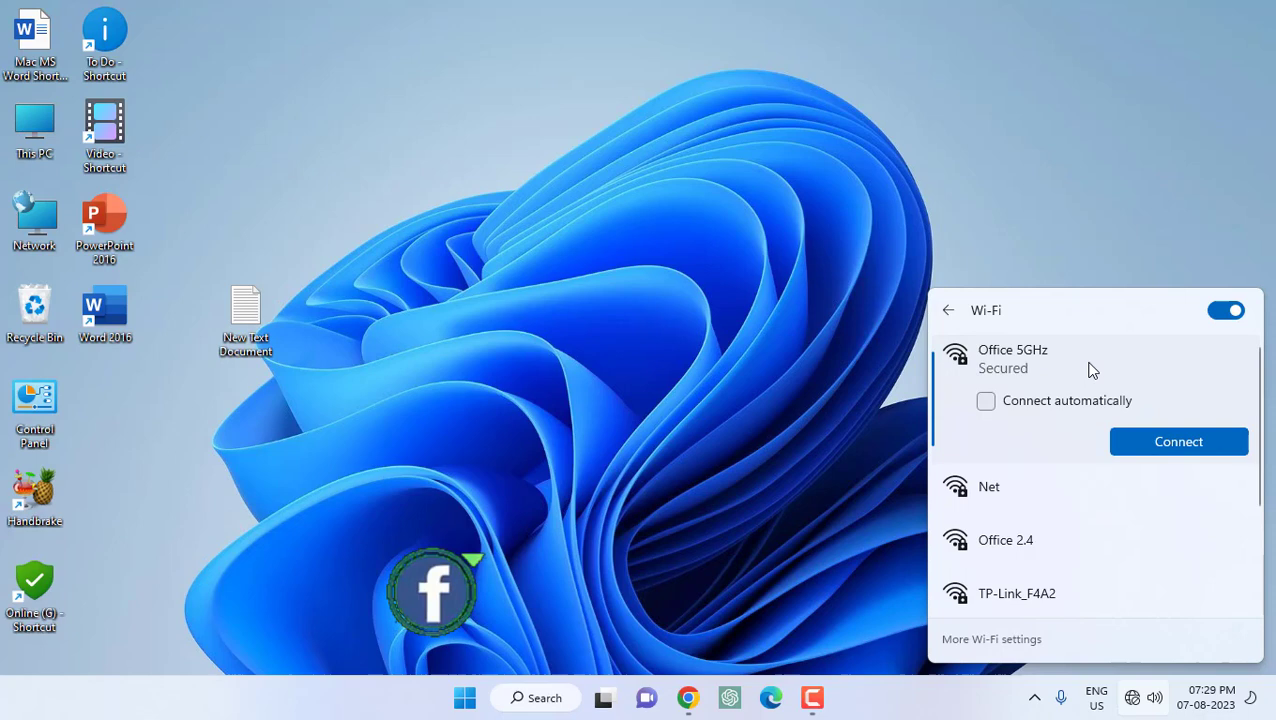
click(1180, 446)
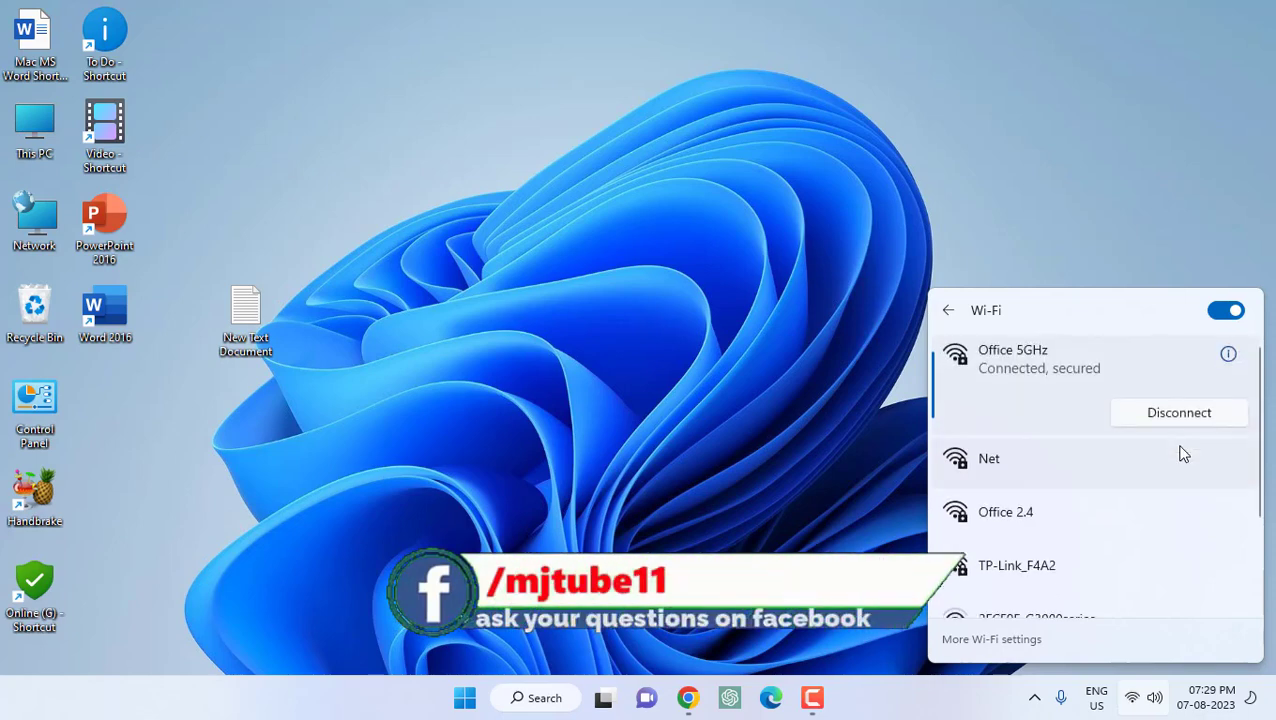
Dismiss the Wi-Fi panel, close Chrome's Google tab, and minimize the browser
click(741, 383)
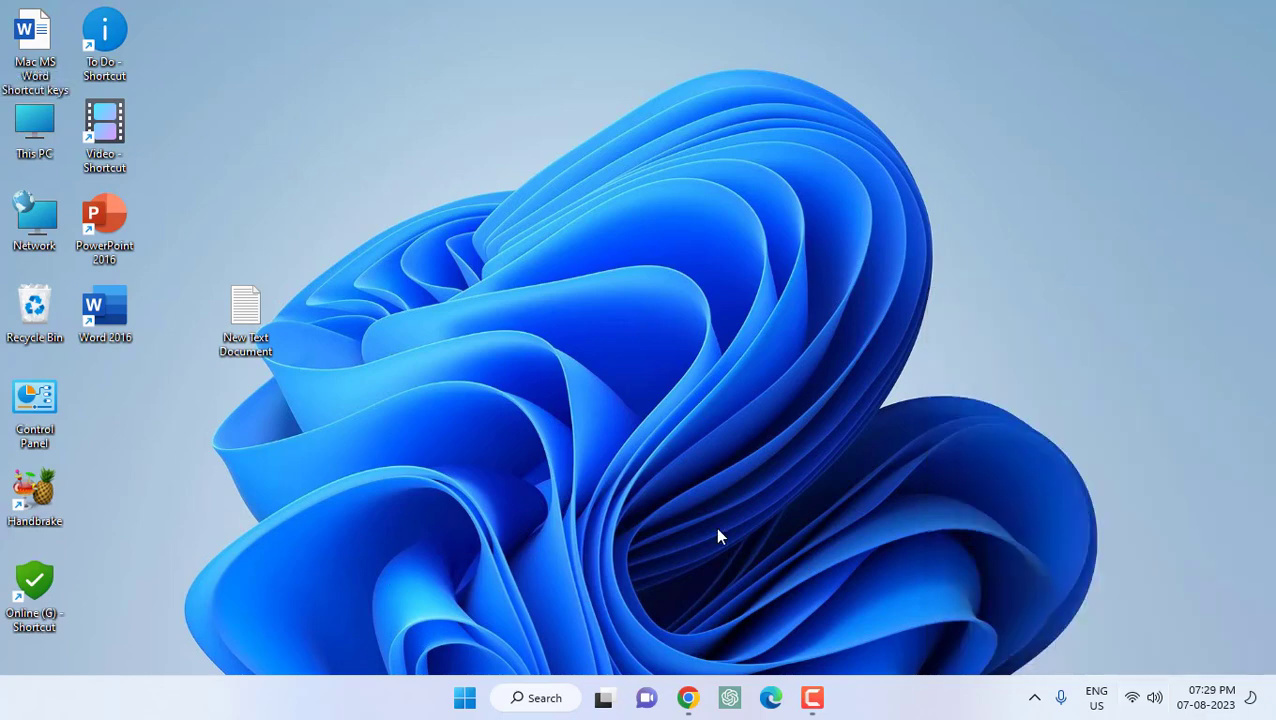
click(688, 698)
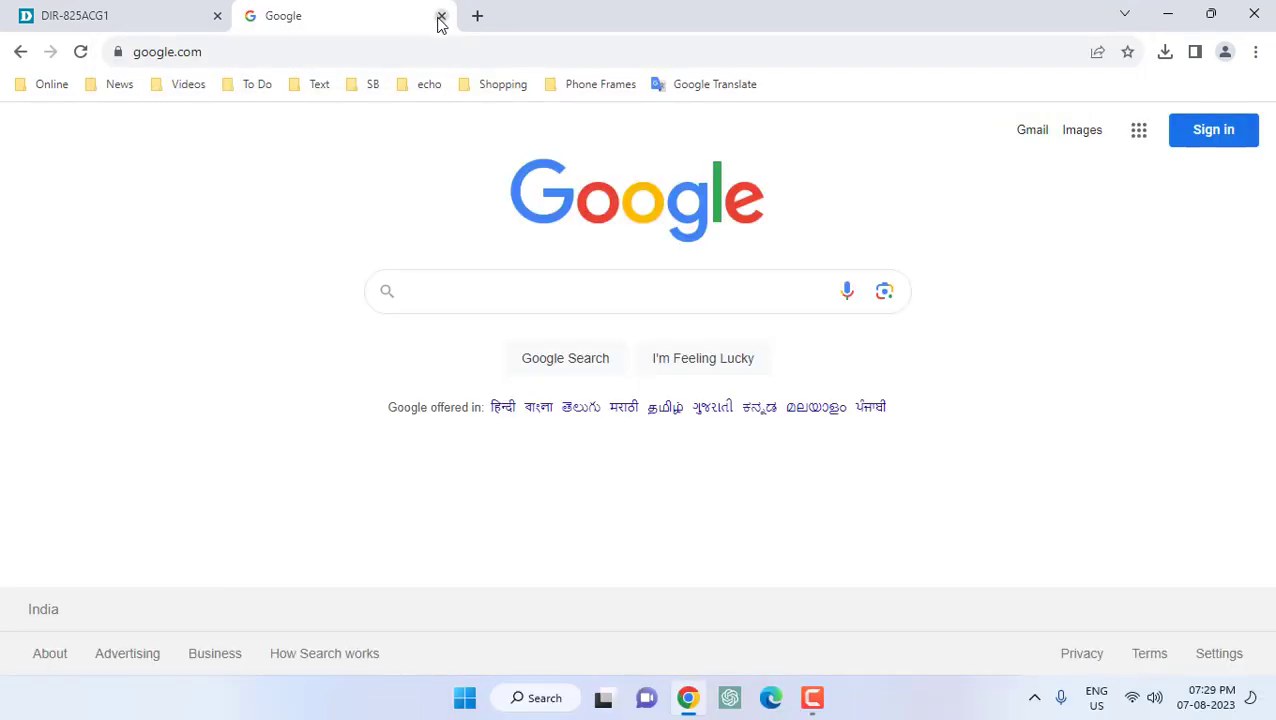
click(441, 16)
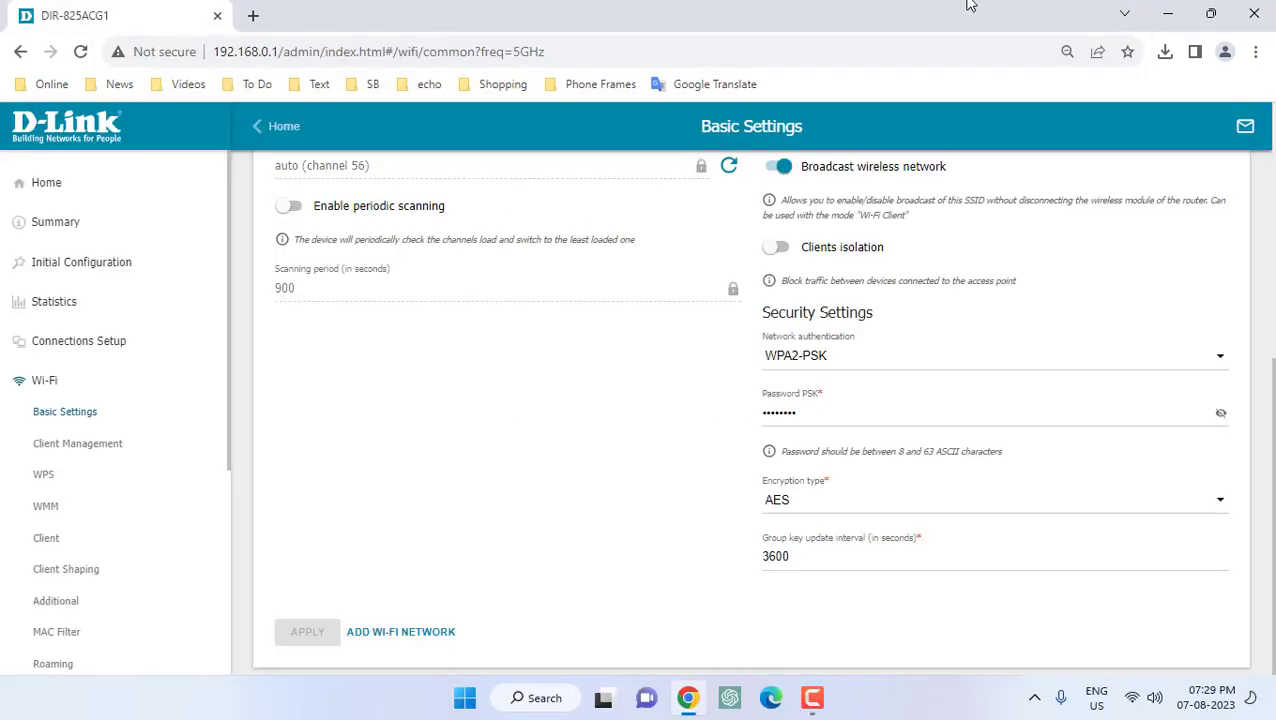
click(1174, 12)
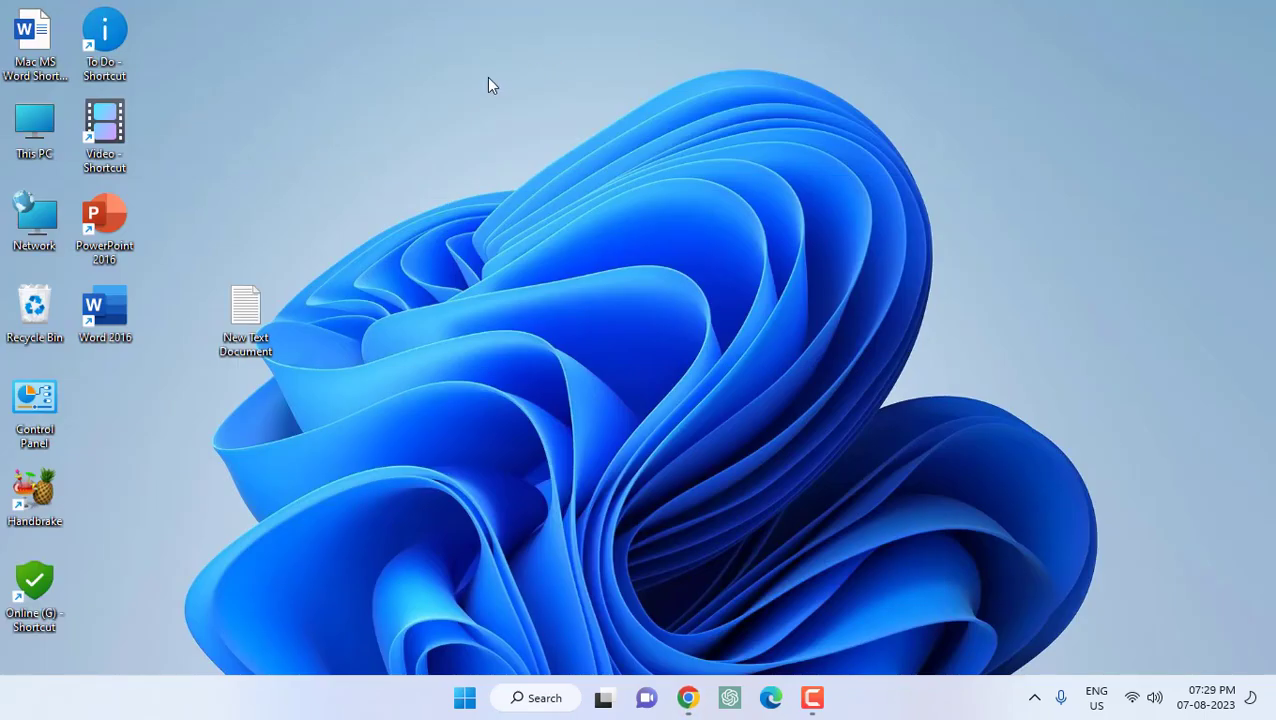